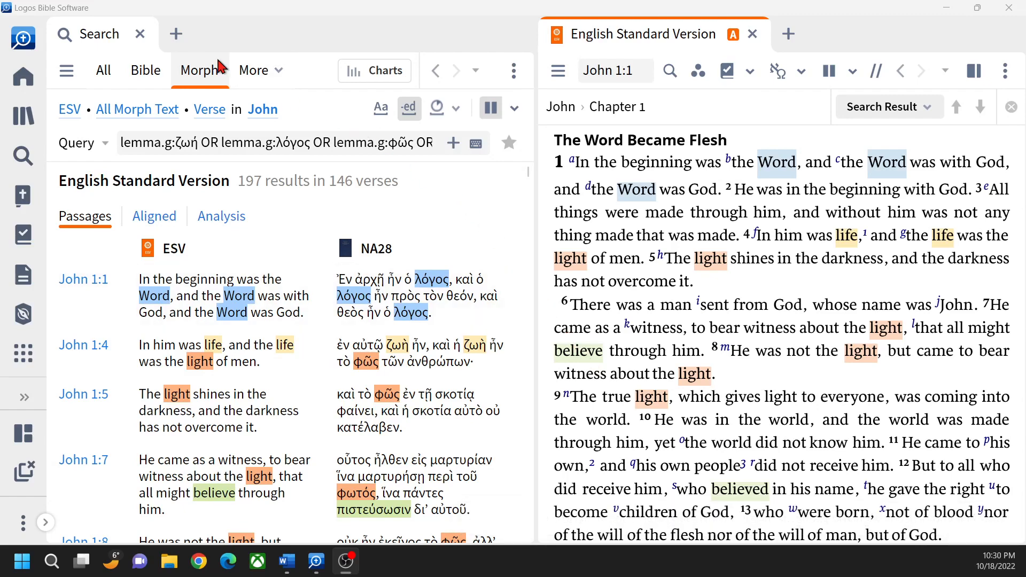
- Close the existing search and run a morph search for the lemma ζωή from "life" in John 1:4
click(140, 35)
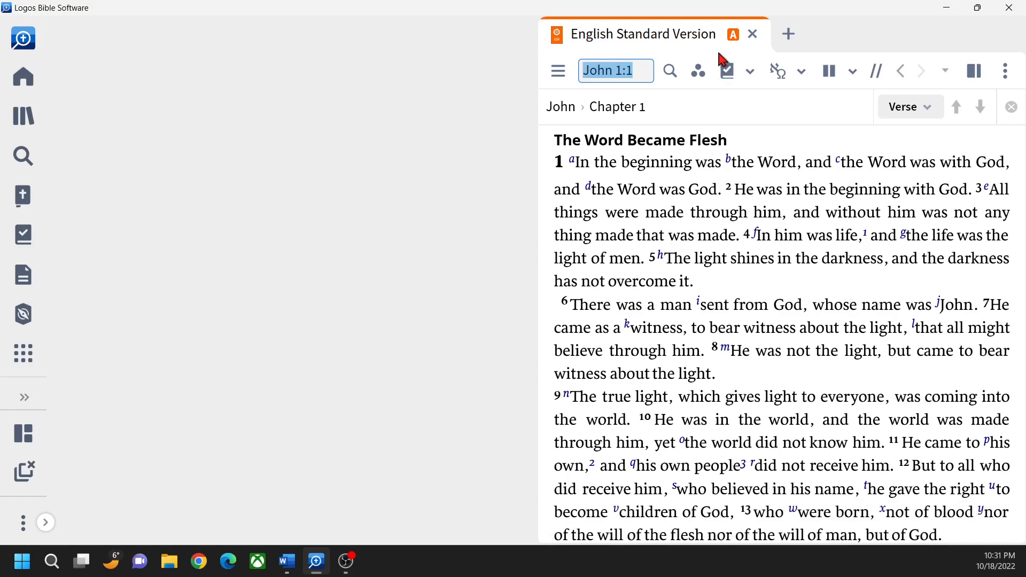
mouse_move(685, 161)
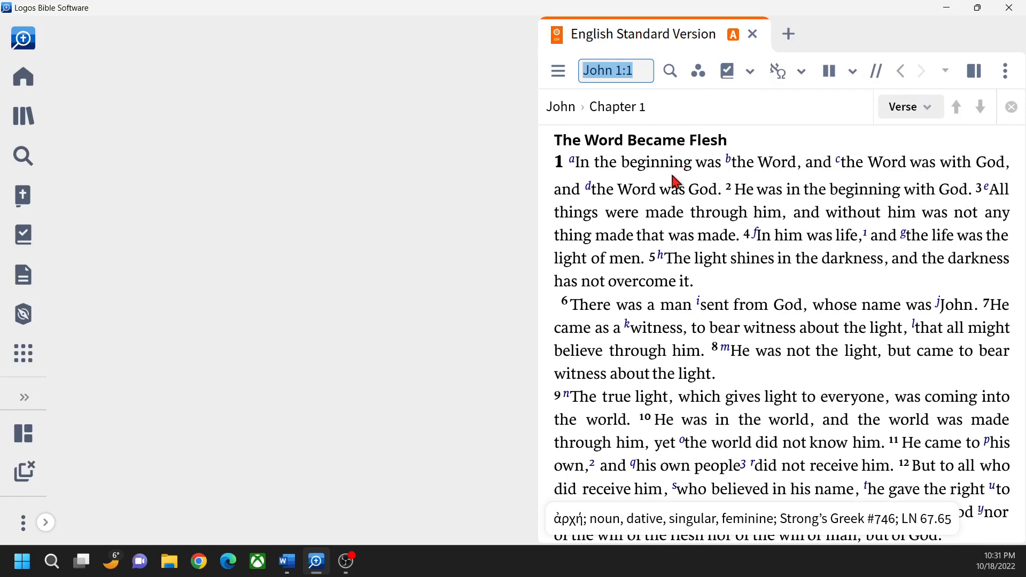
right_click(947, 238)
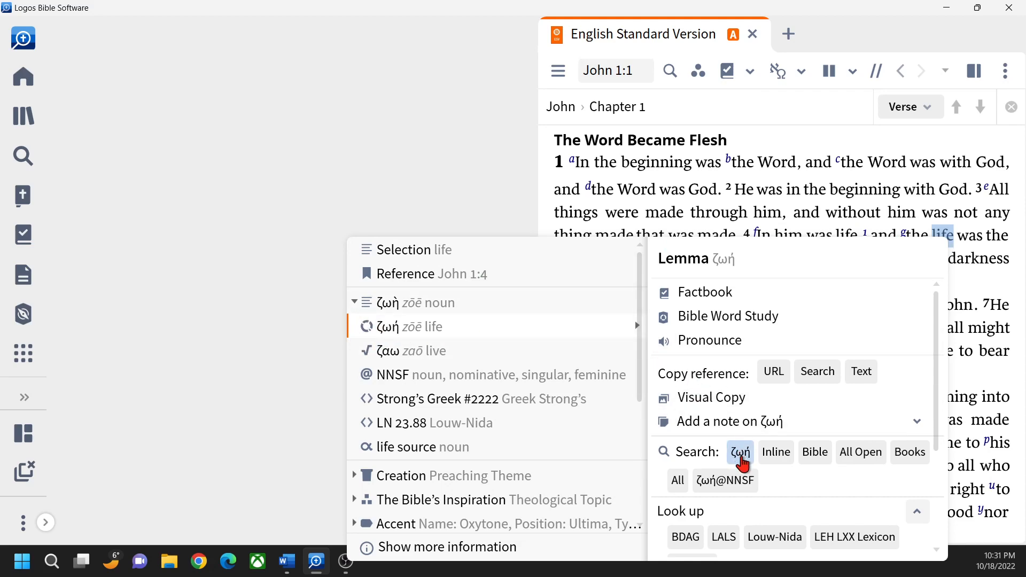
click(739, 454)
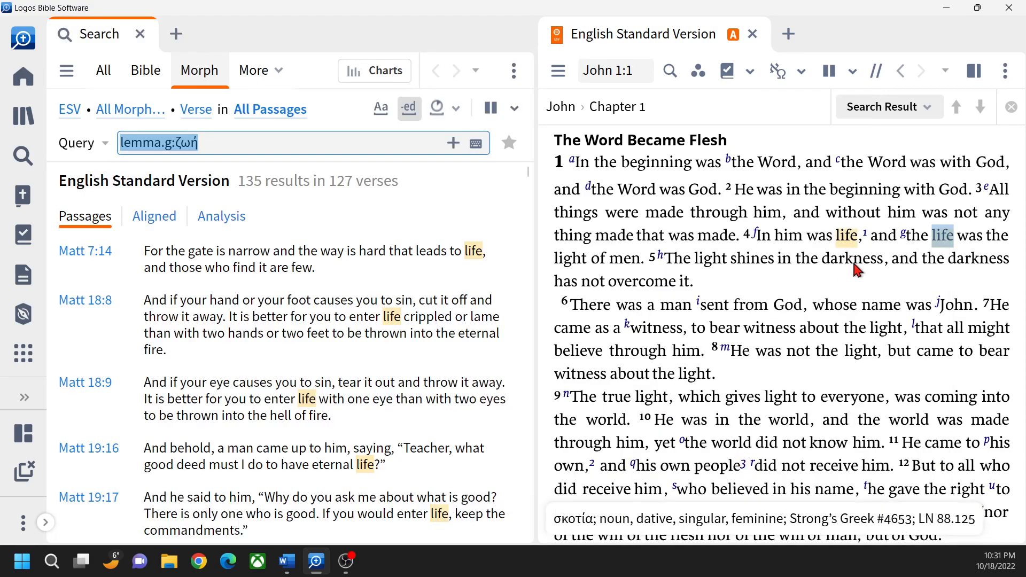
click(861, 276)
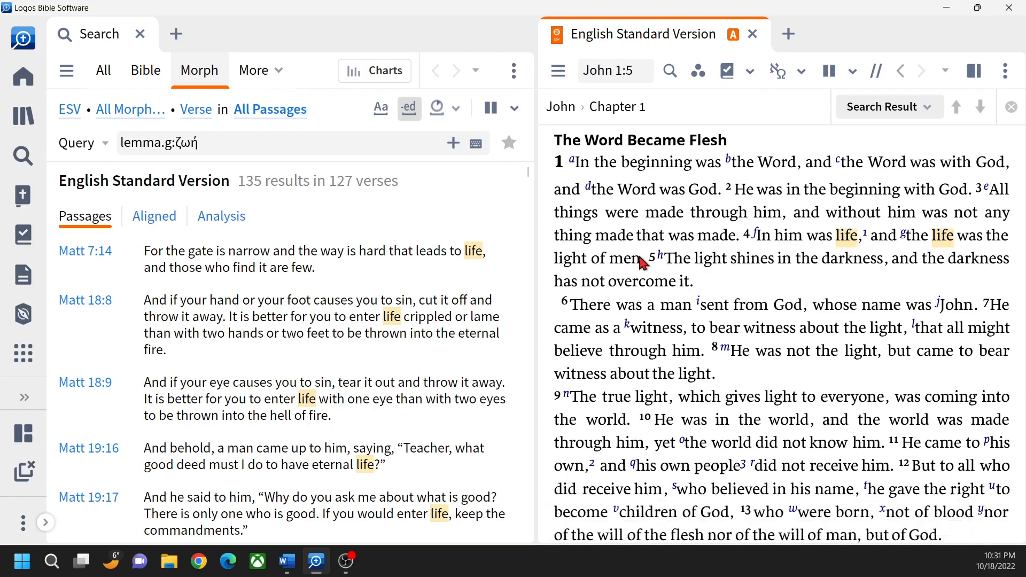
- Run a morph search for the lemma φῶς from "light" in John 1:4
right_click(577, 262)
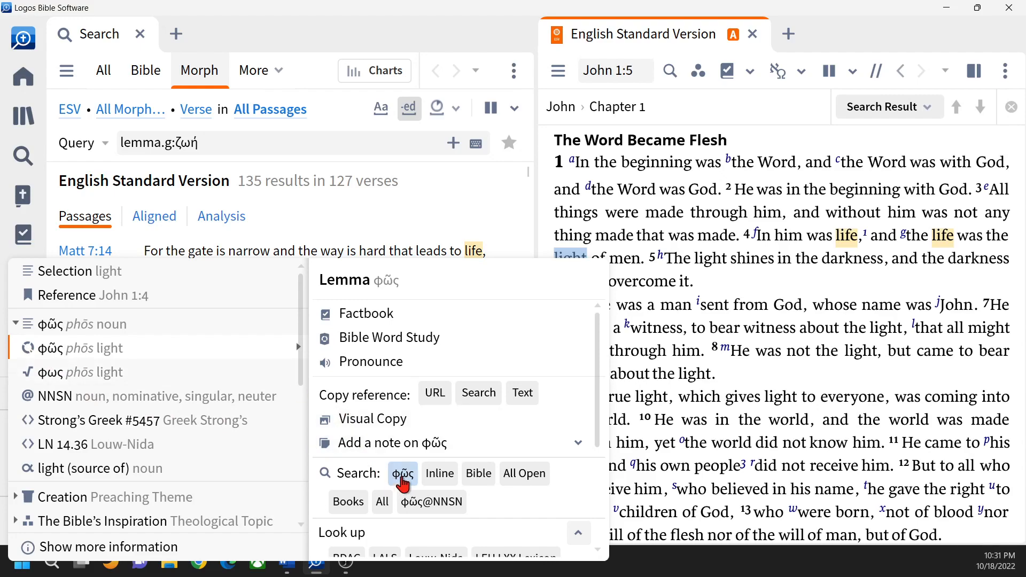
click(403, 475)
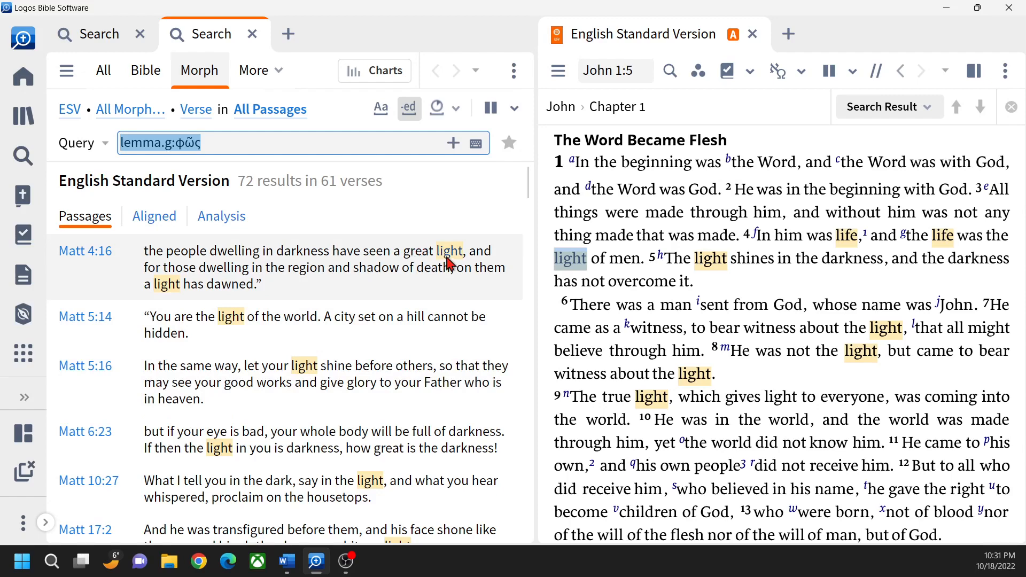
mouse_move(451, 258)
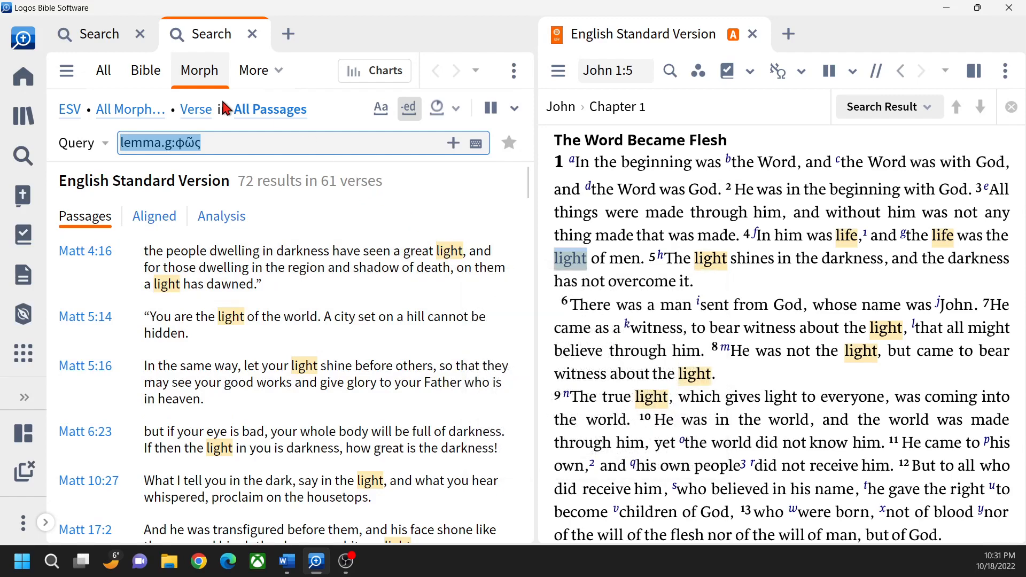
- Compare the separate ζωή and φῶς search results with the highlighted words in John 1
click(89, 37)
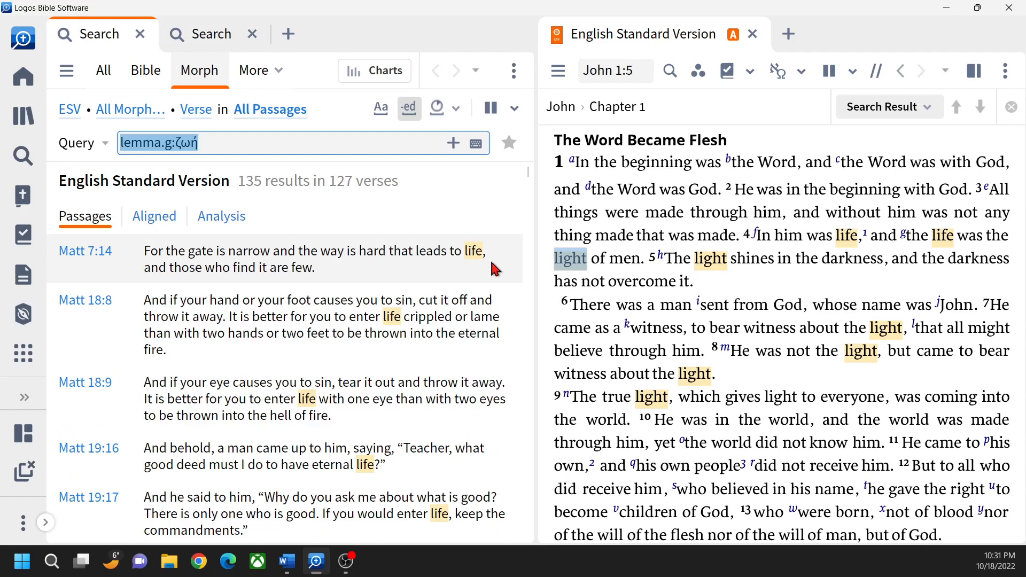
click(207, 38)
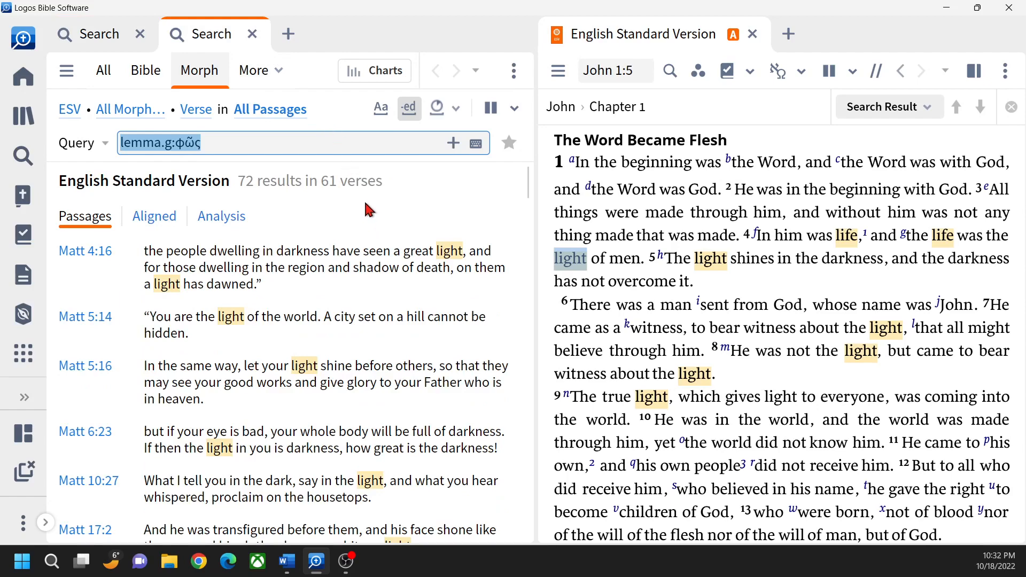
click(99, 36)
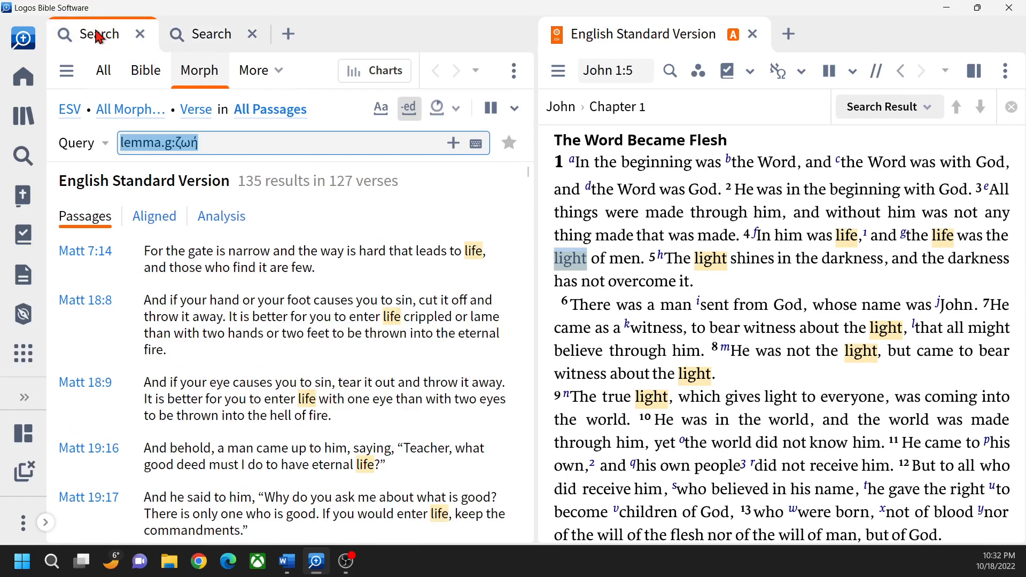
click(841, 293)
mouse_move(915, 243)
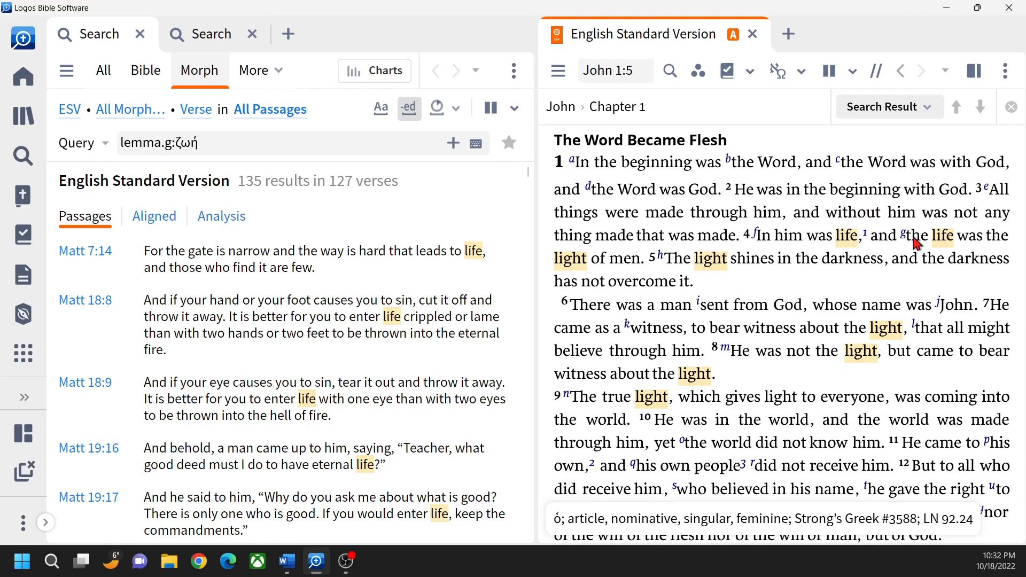
click(211, 37)
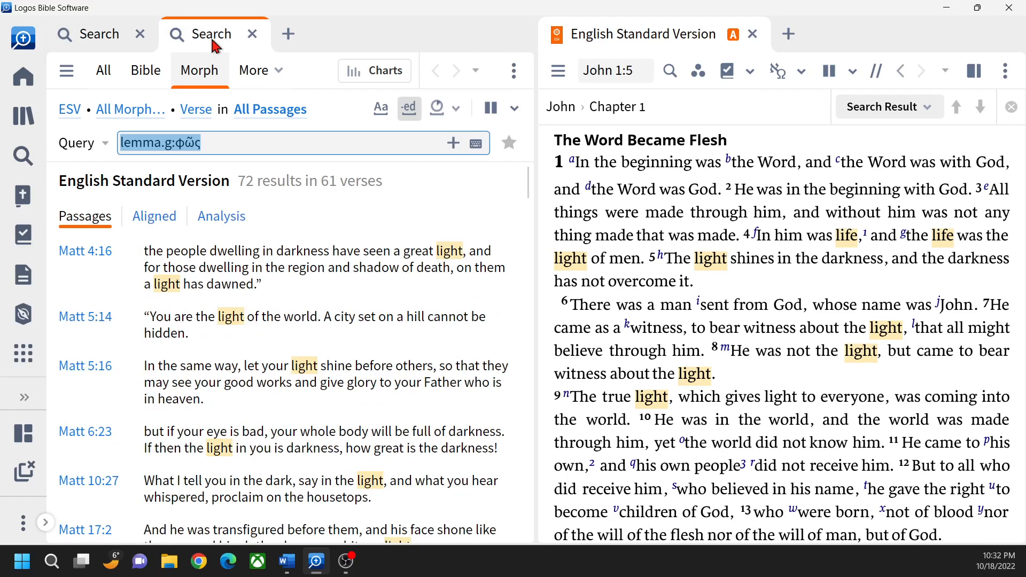
- Limit the φῶς search to a saved reference range named John, and close the separate ζωή search
click(260, 110)
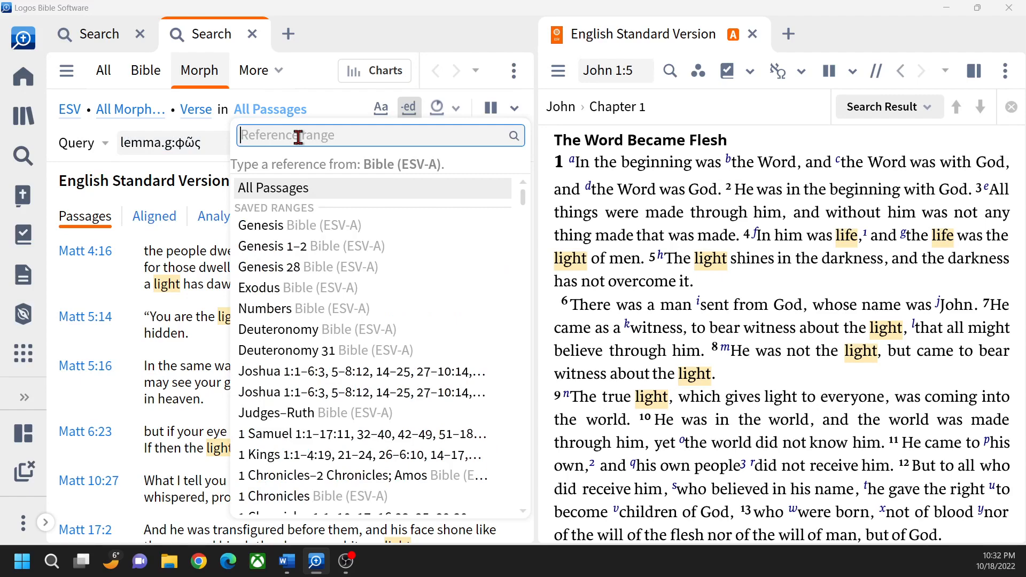
text(jOHN)
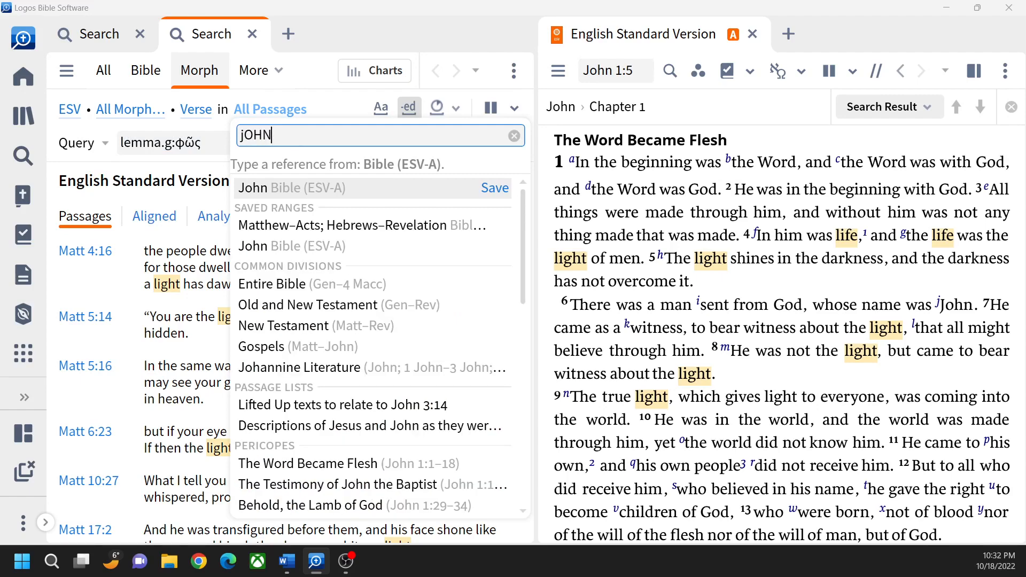
click(489, 191)
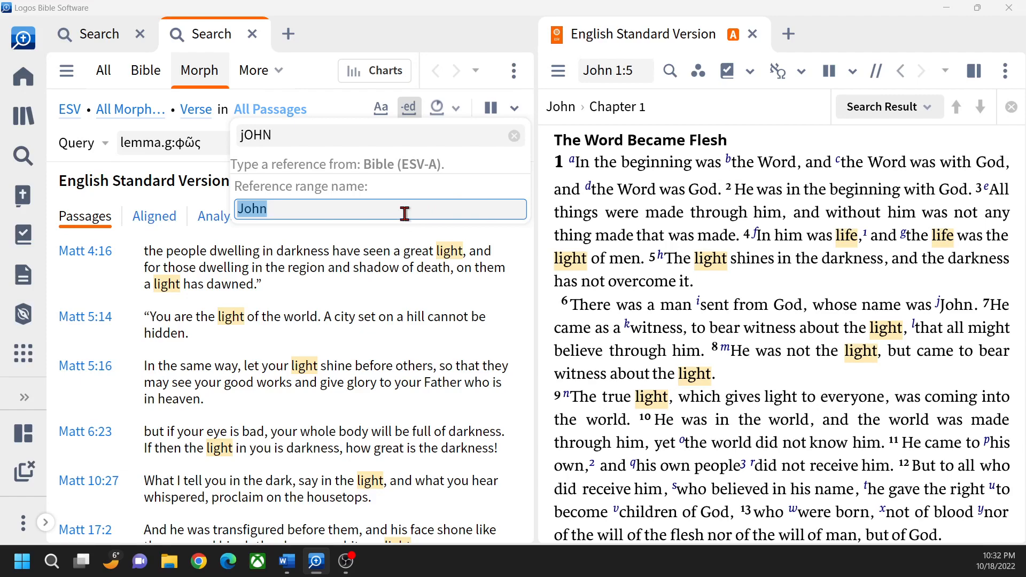
key(Return)
click(326, 105)
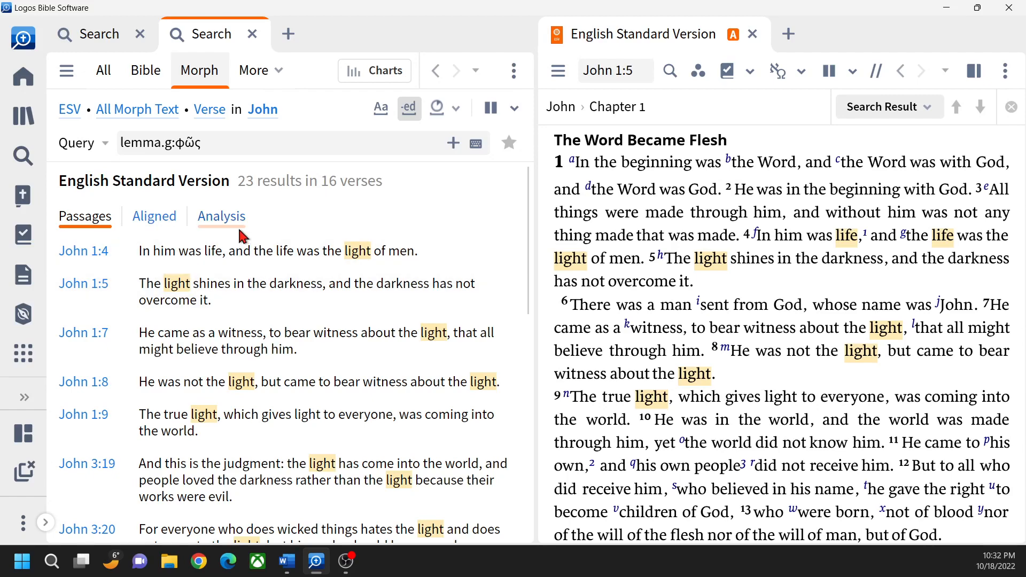
click(139, 36)
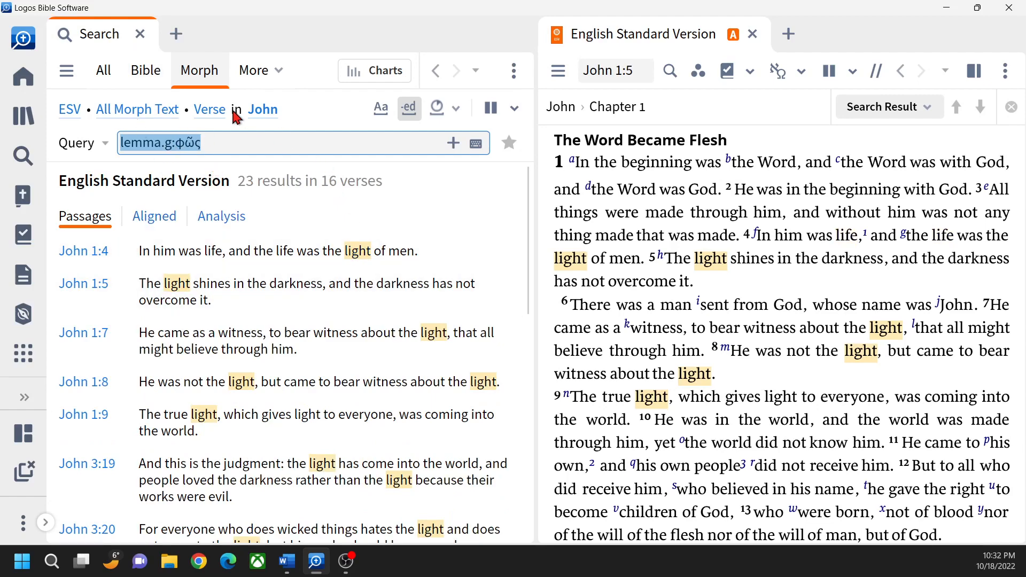
- Search for the lemma ζωή from "life" in John 1:4 and close the additional search it opens
right_click(851, 241)
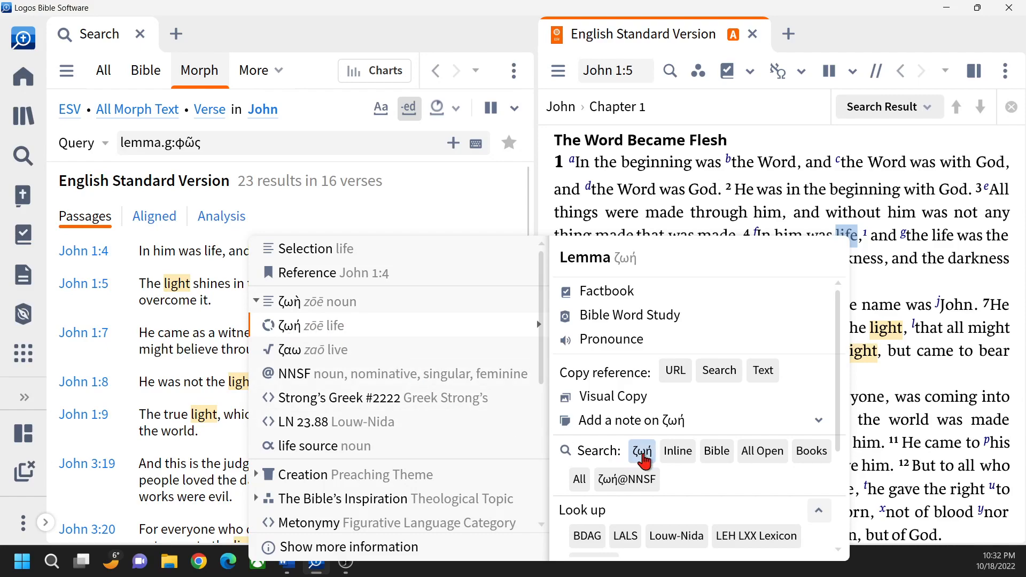
click(642, 458)
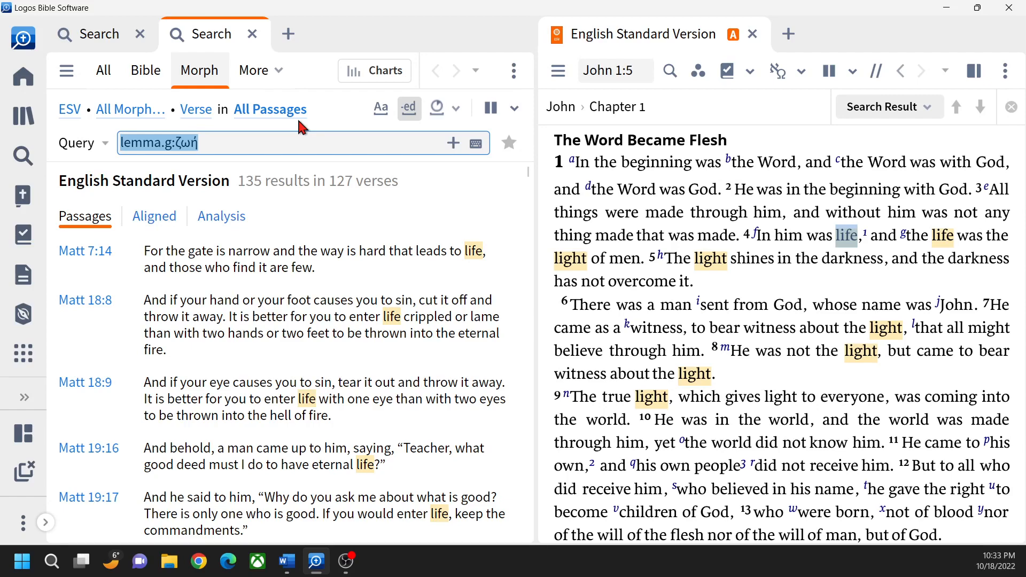
click(253, 35)
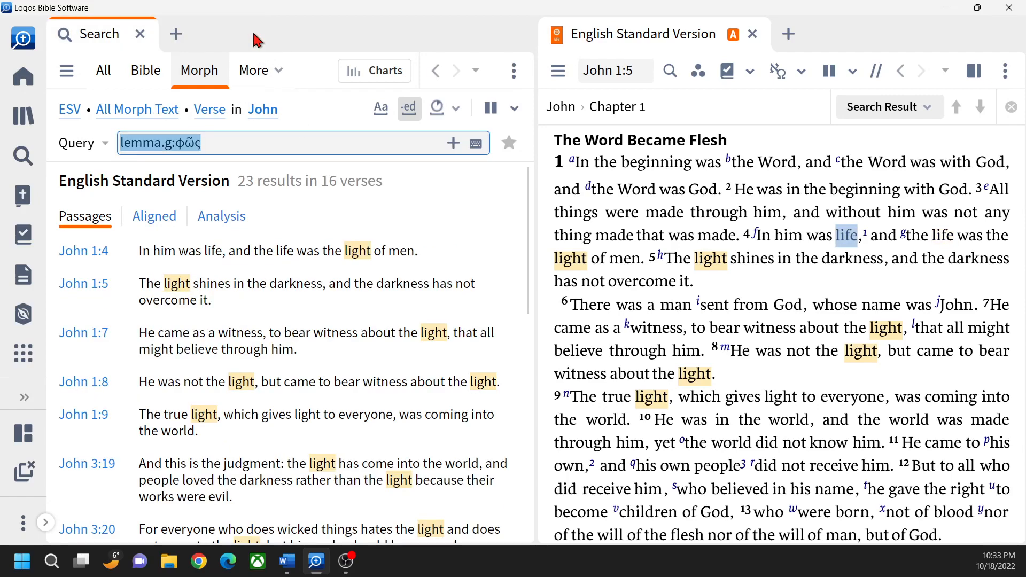
- Set the φῶς search panel as the destination that receives all new searches
click(513, 75)
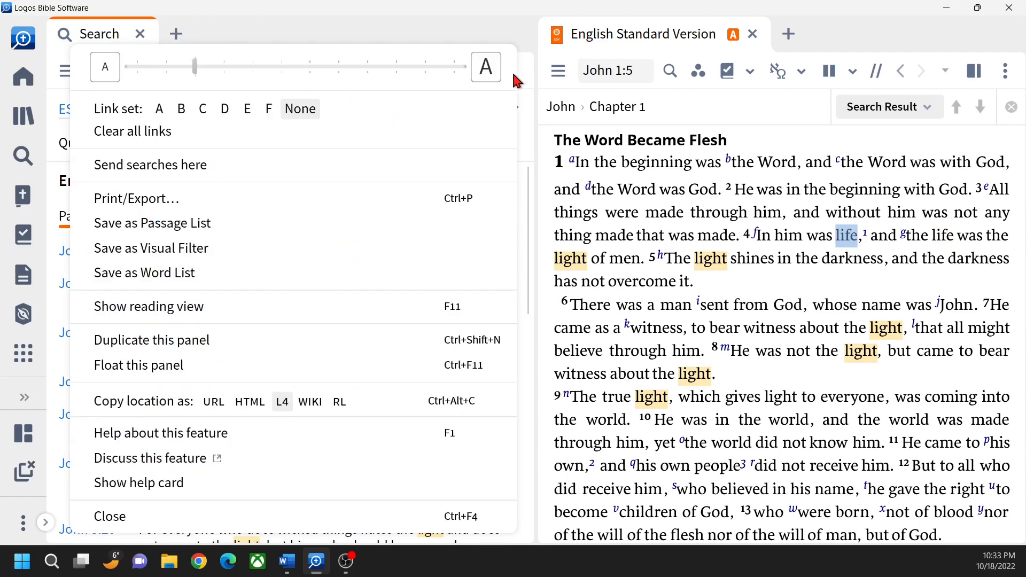
click(171, 166)
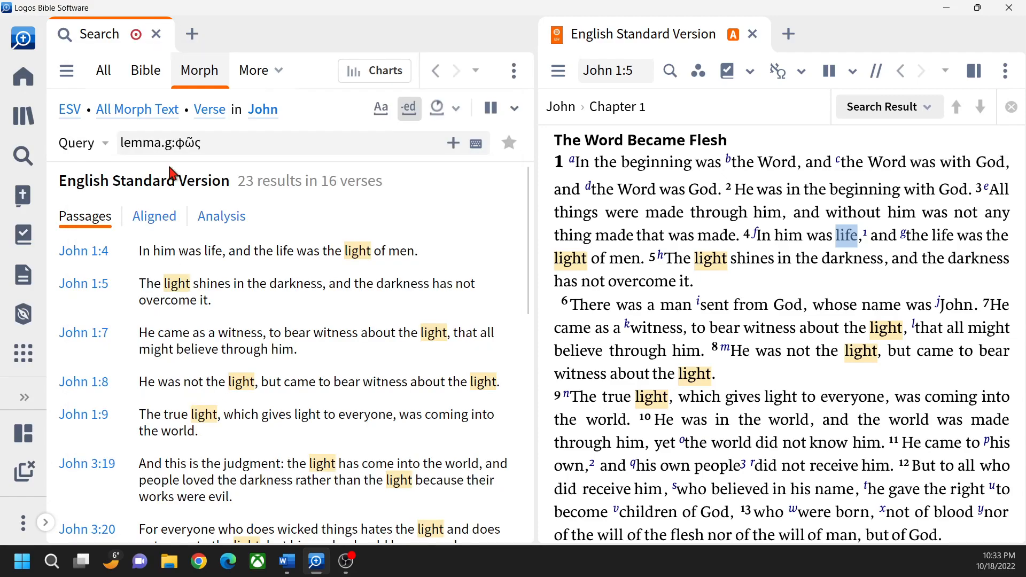
click(775, 296)
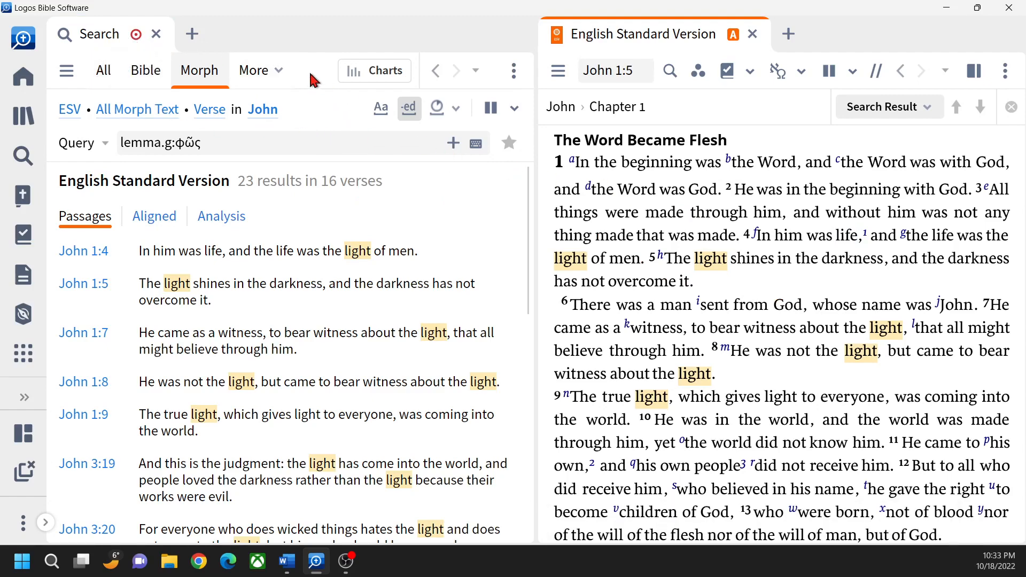
- Search for the lemma ζωή from the first "life" in John 1:4 and check the panel's search history
right_click(848, 236)
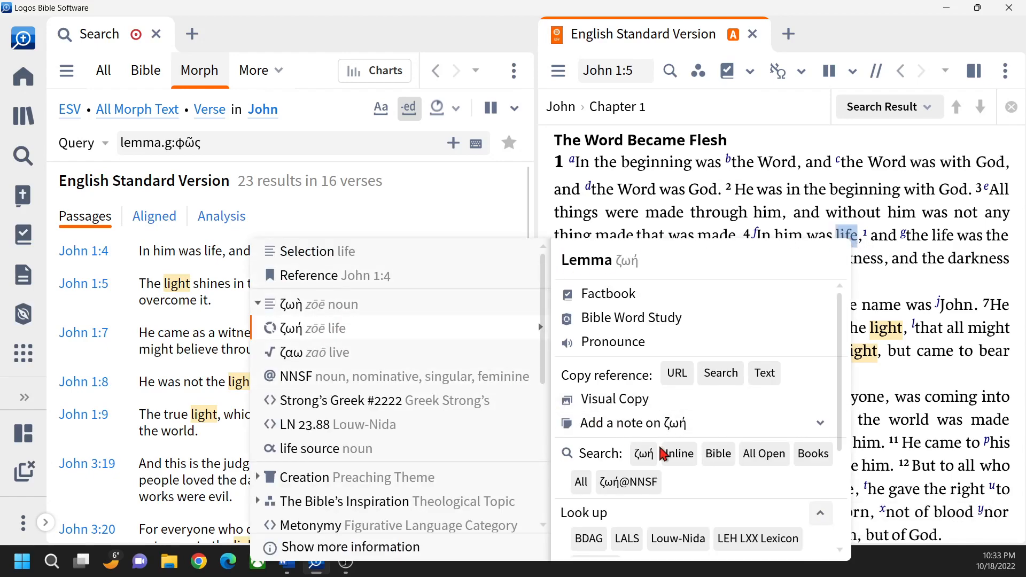
click(644, 453)
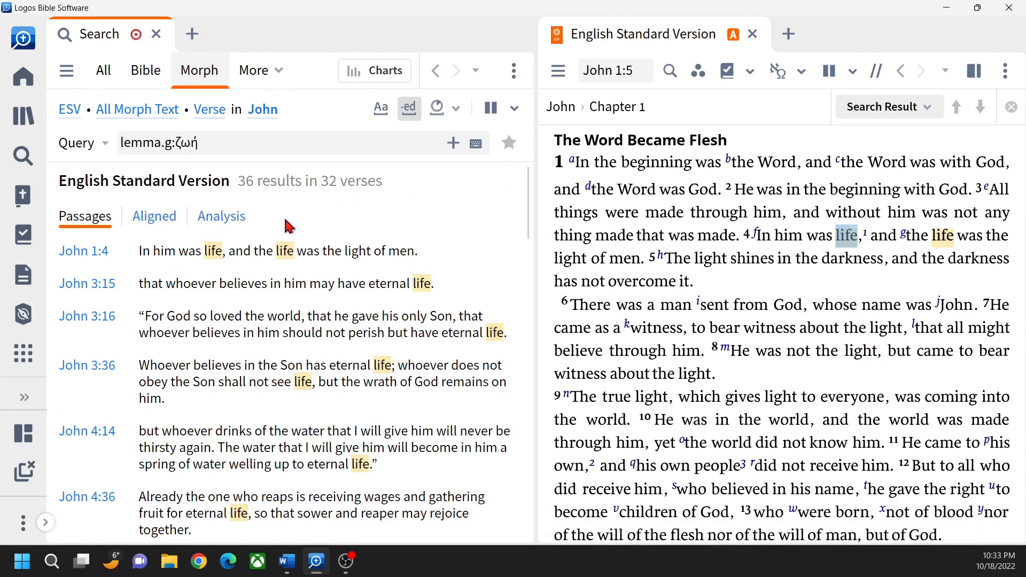
click(476, 72)
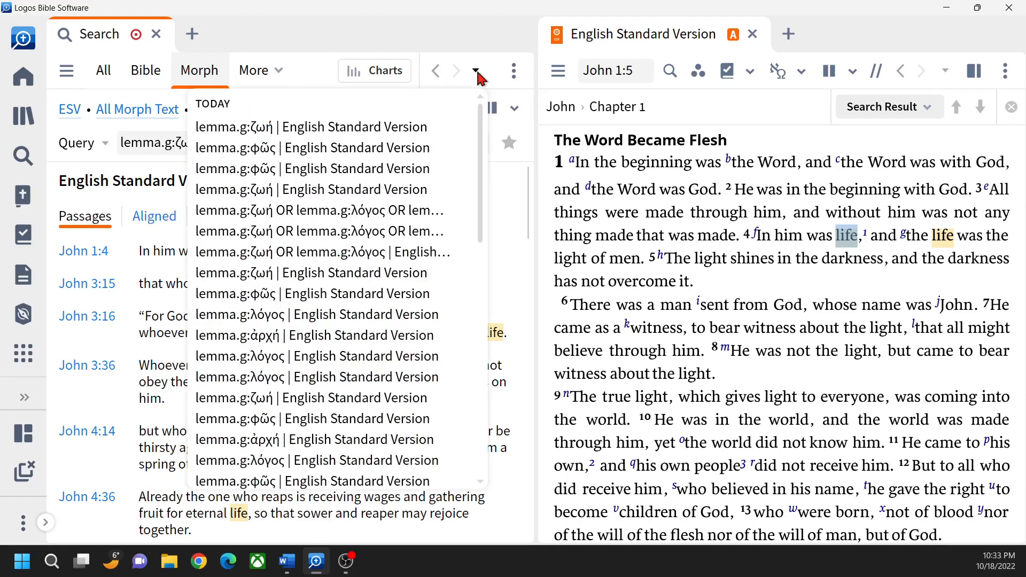
click(259, 137)
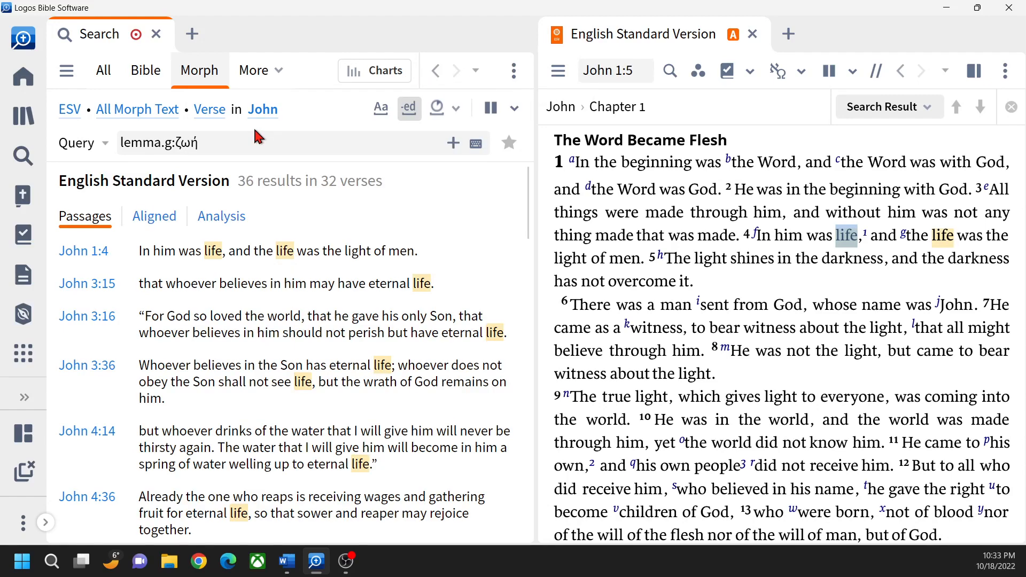
click(855, 269)
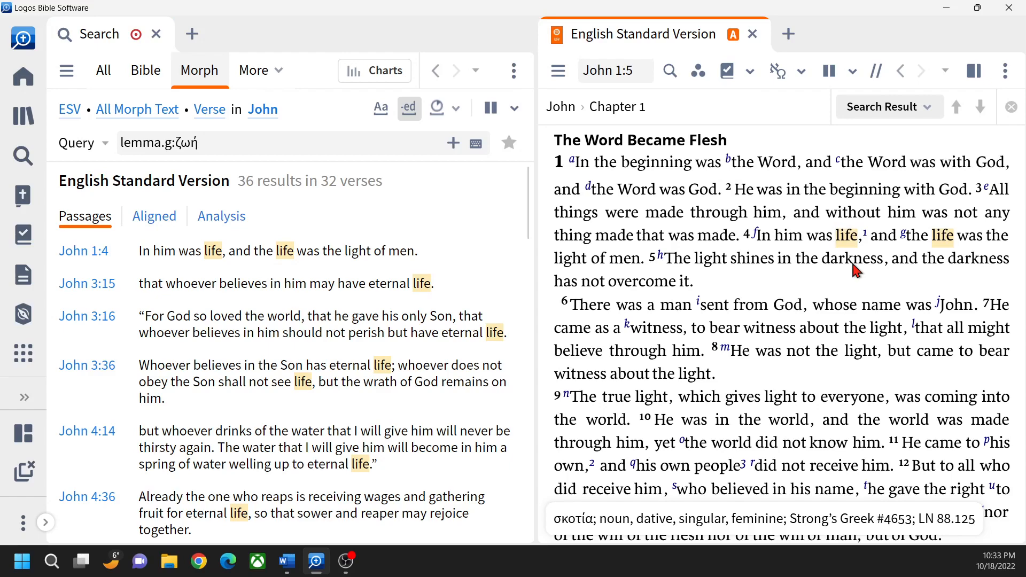
- Duplicate the ζωή search, and run a lemma search for φῶς from "light" in John 1:5 in the receiving panel
right_click(109, 44)
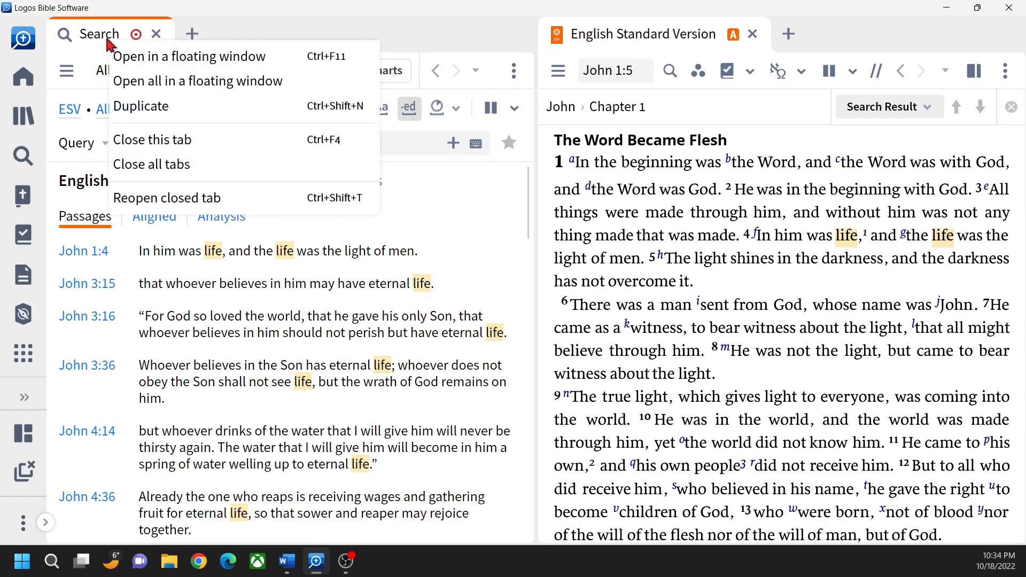
click(134, 106)
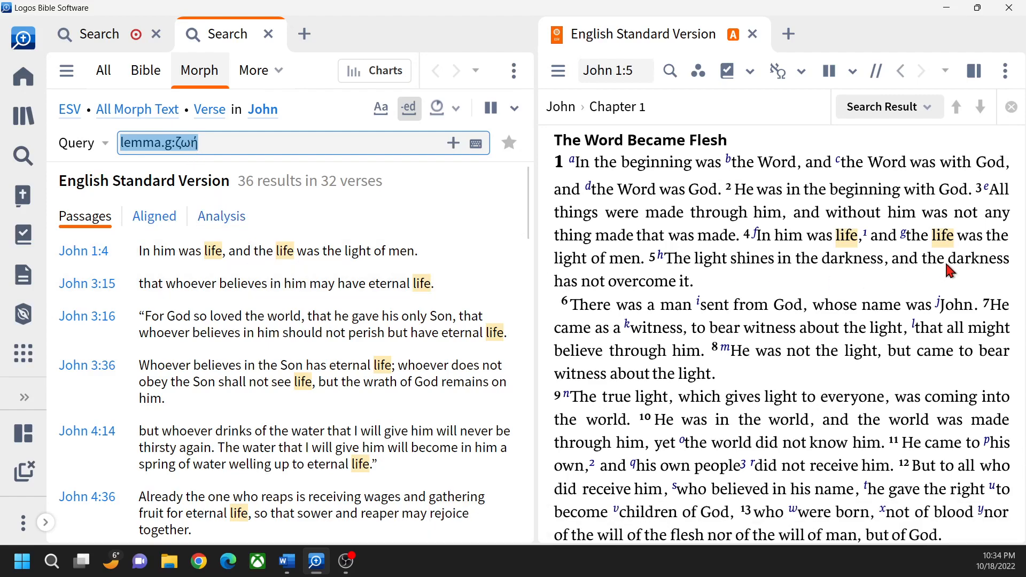
right_click(710, 260)
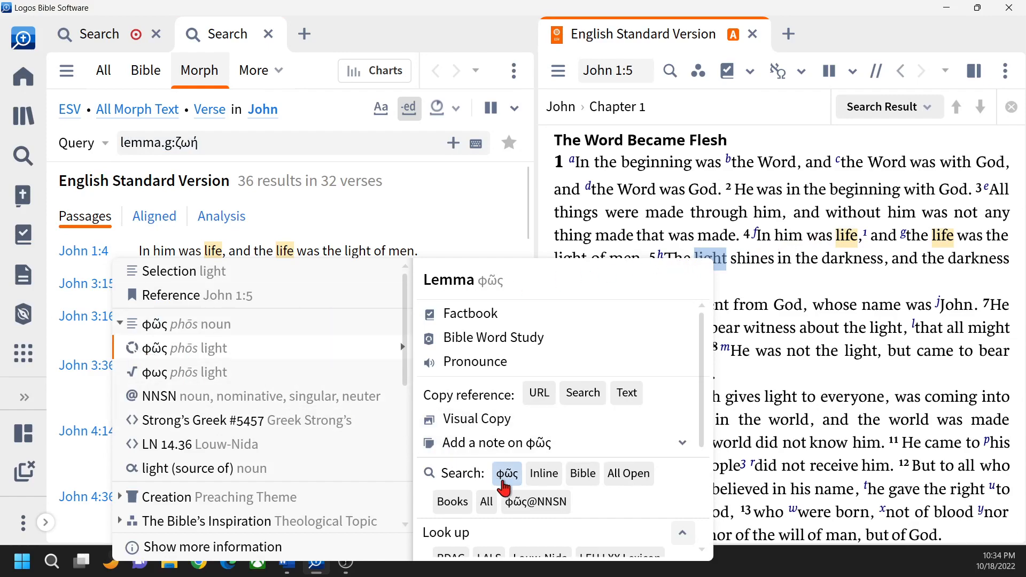
click(512, 481)
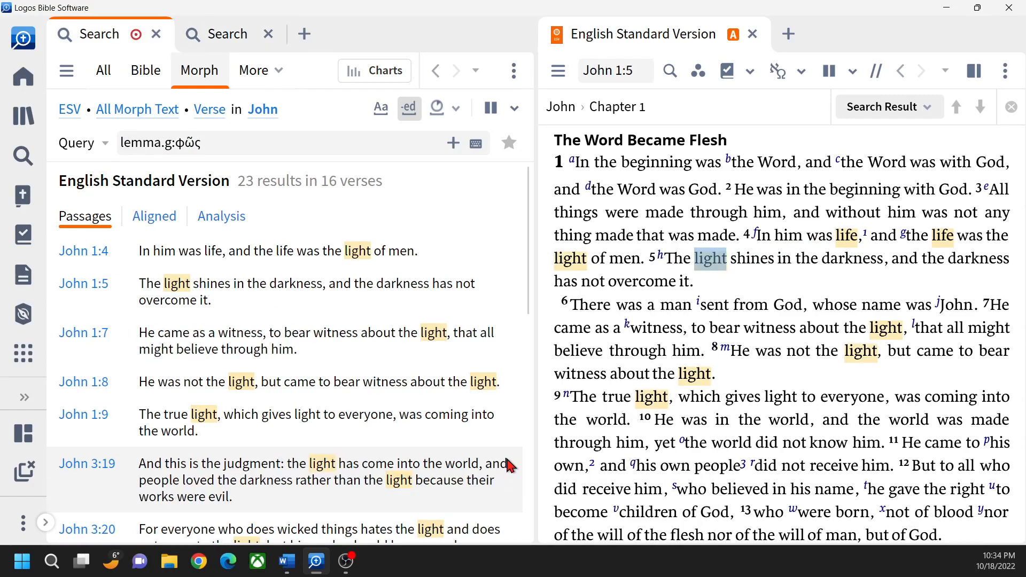
click(813, 222)
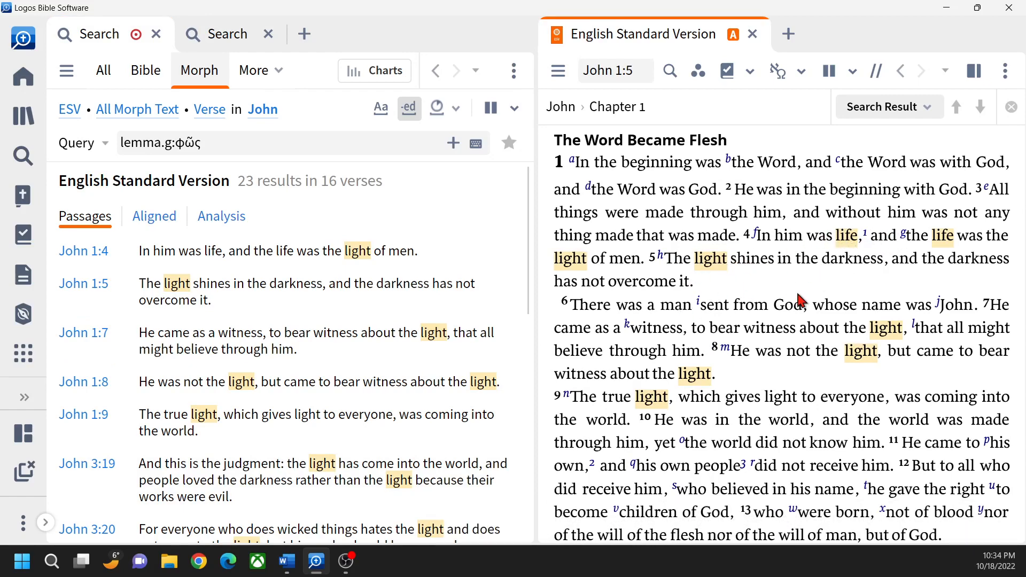
click(218, 42)
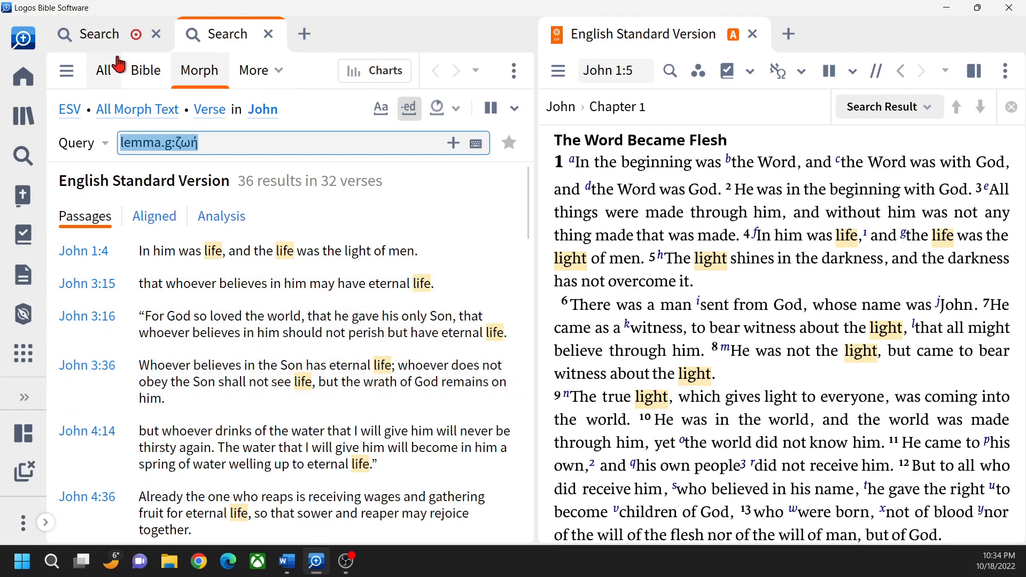
- Display the Greek New Testament NA28 beside the ESV in the φῶς search results of the receiving panel
click(107, 44)
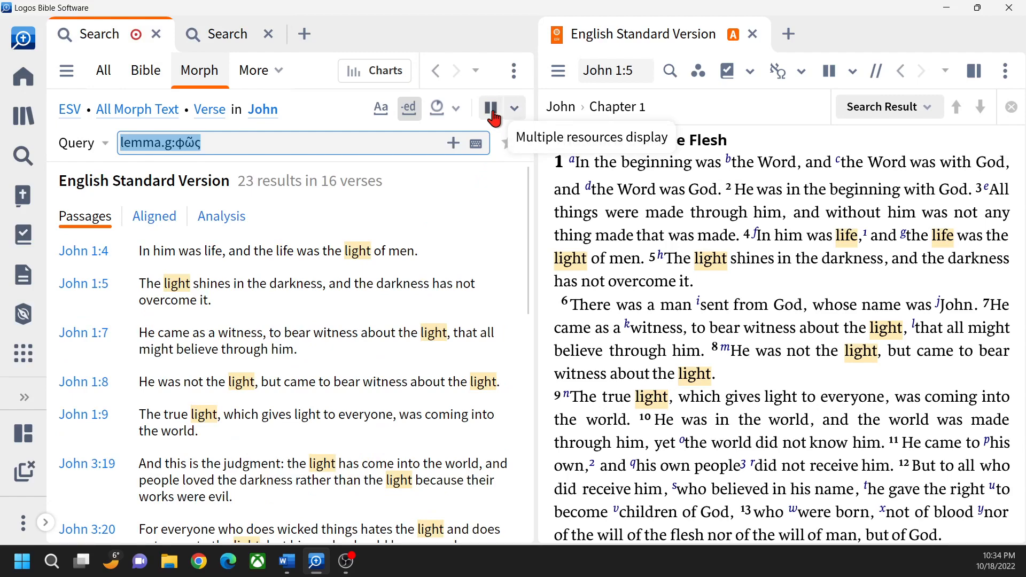
click(515, 108)
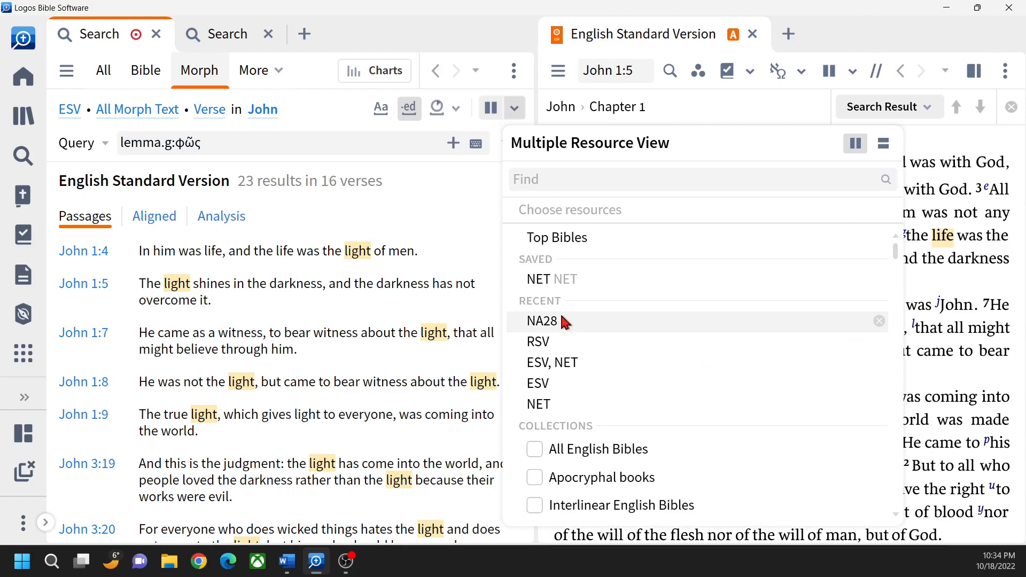
click(539, 181)
text(na)
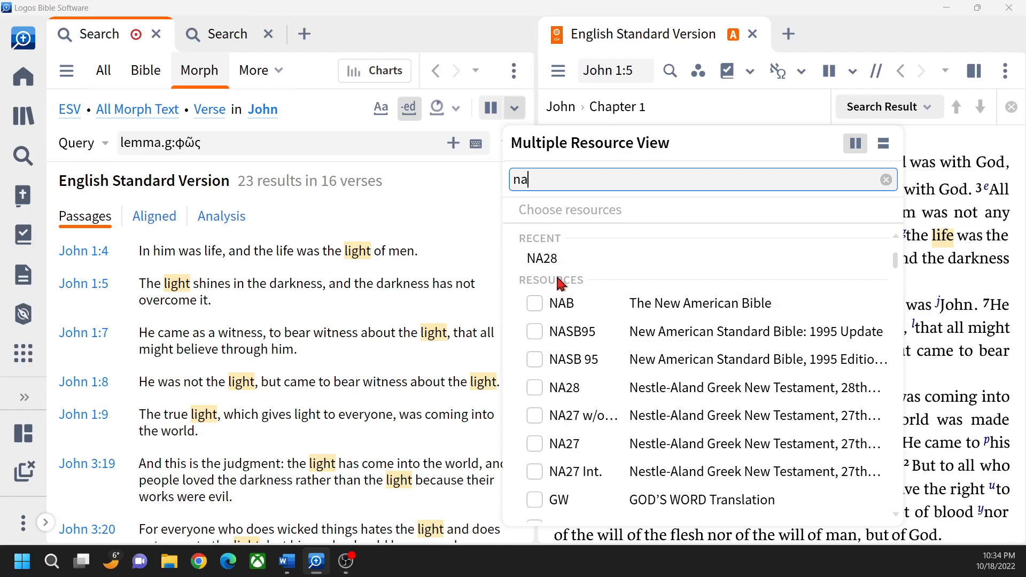
click(536, 390)
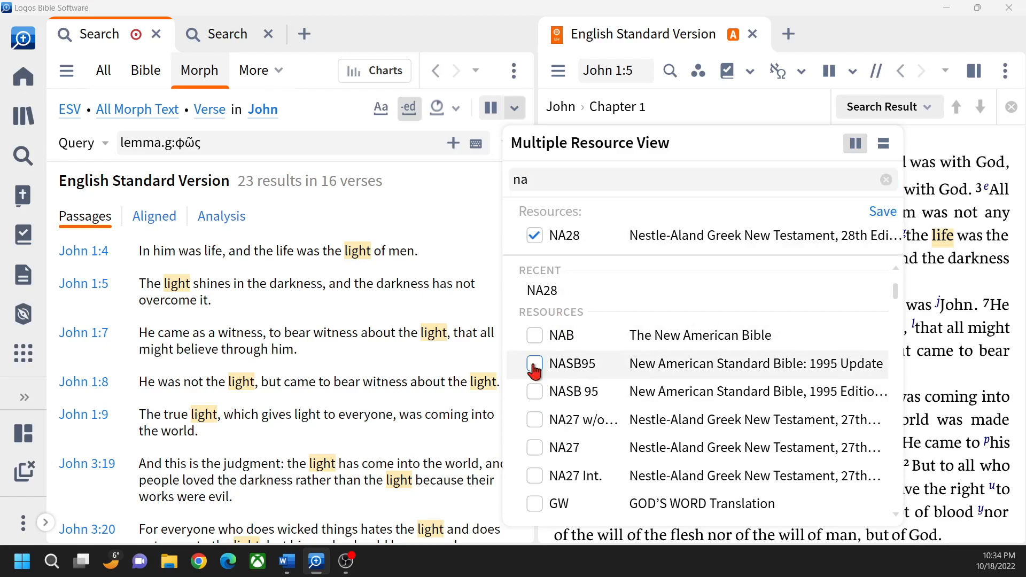
click(489, 111)
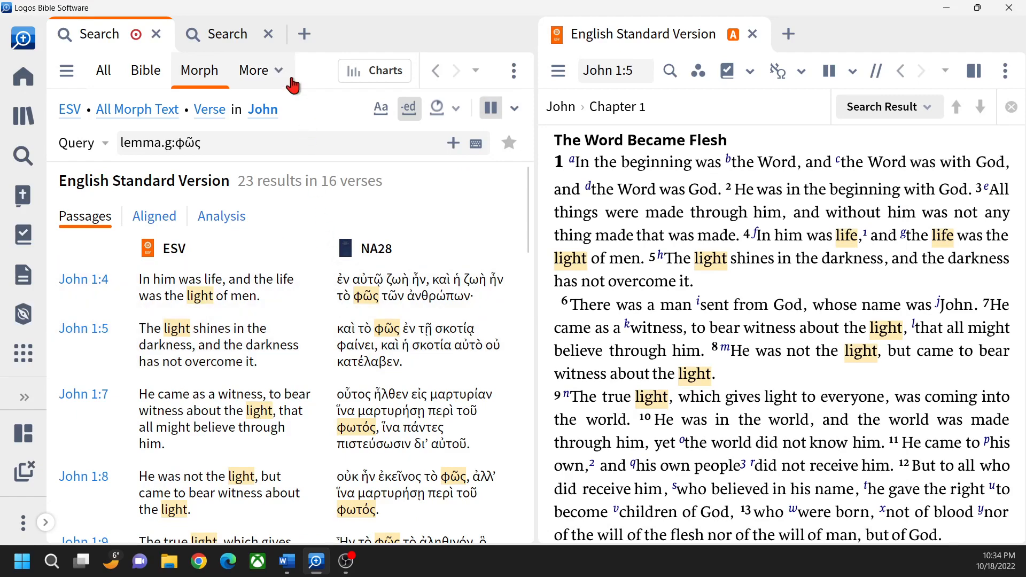
- Close the duplicated ζωή search and check that the remaining φῶς panel is set to receive searches
click(267, 36)
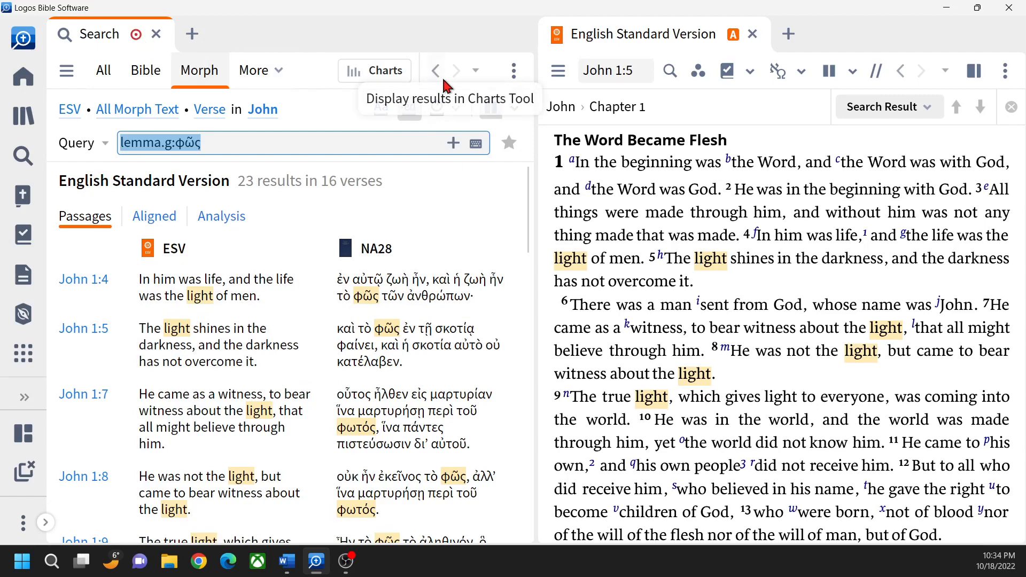
click(513, 72)
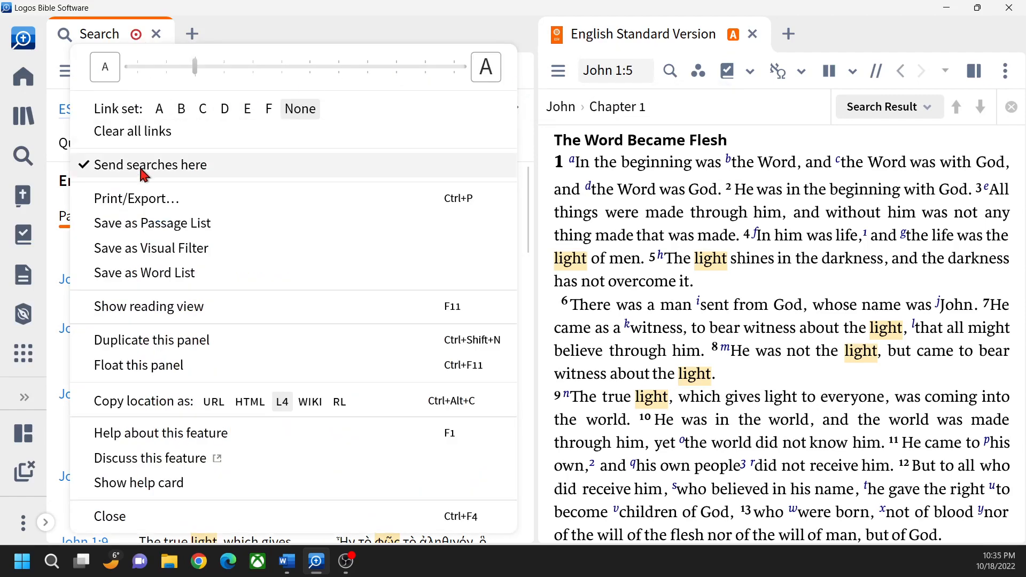
click(374, 32)
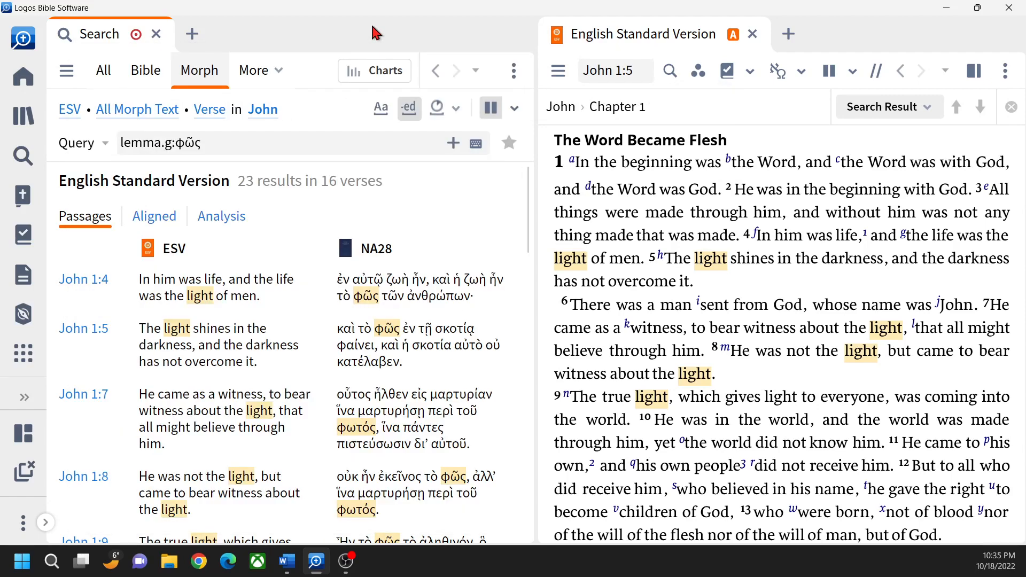
- Search for the lemma λόγος from the first "Word" in John 1:1
mouse_move(641, 161)
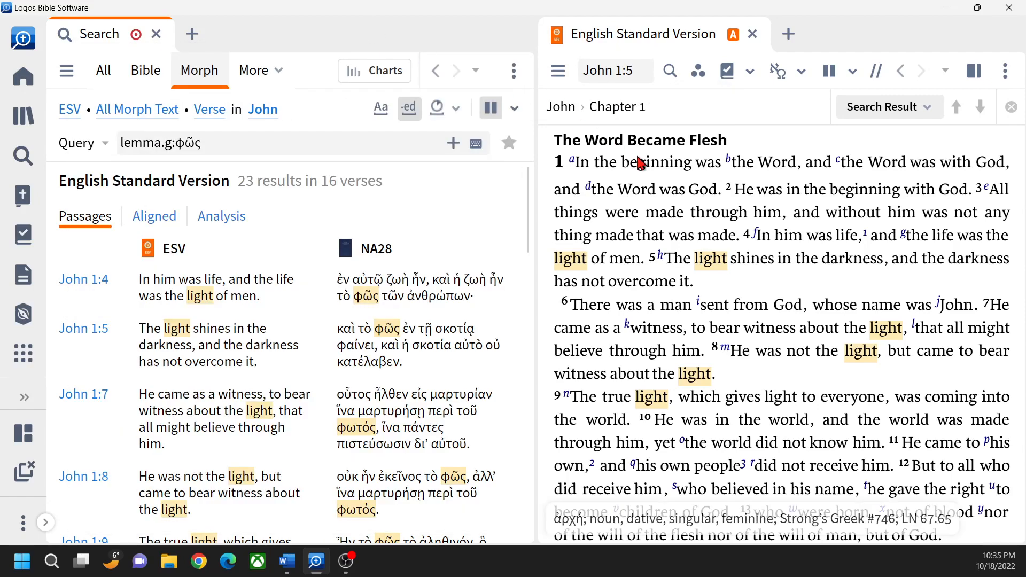
right_click(781, 169)
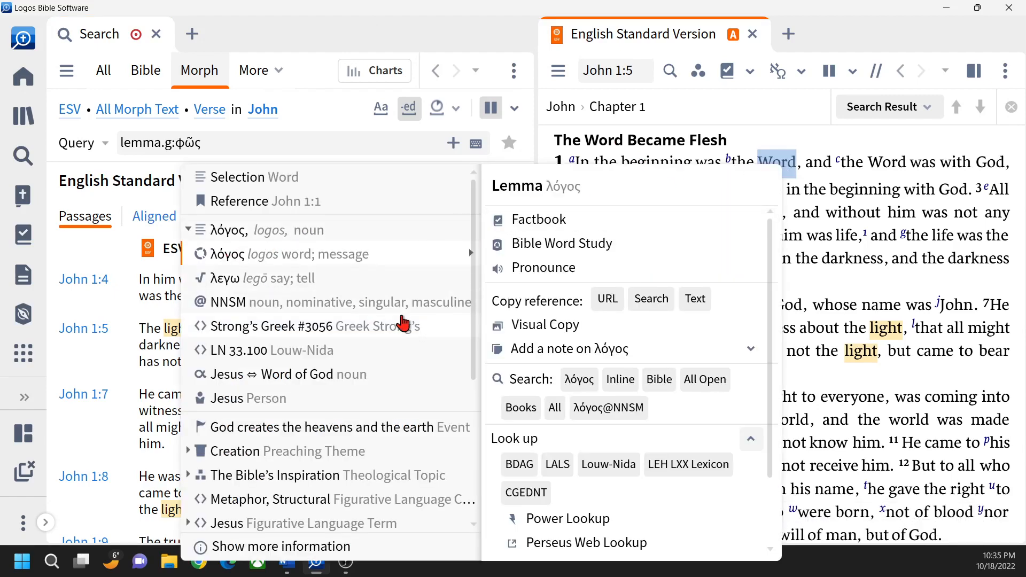
click(578, 384)
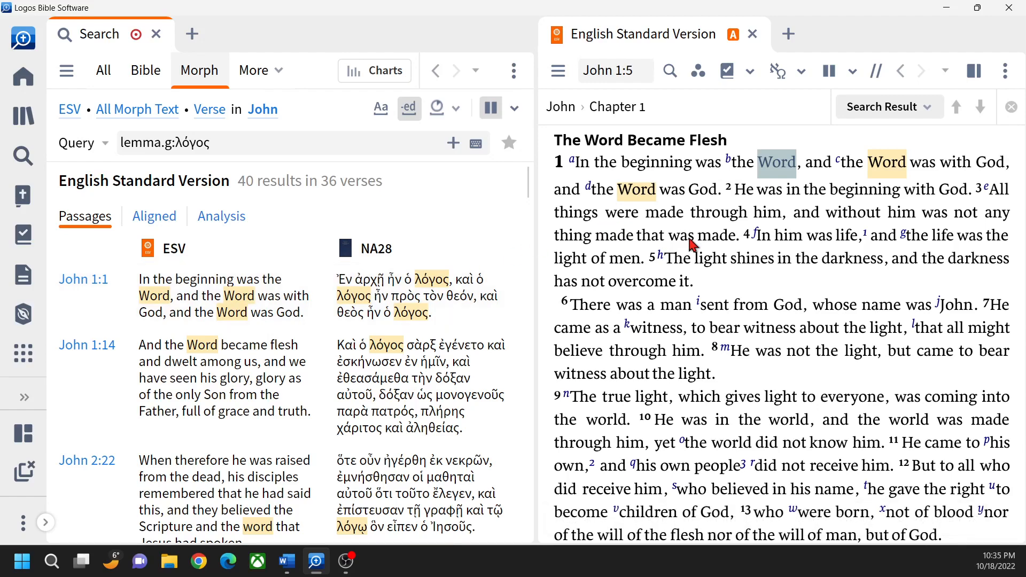
- Search for the lemma ζωή from the first "life" in John 1:4 and duplicate the resulting search
right_click(844, 237)
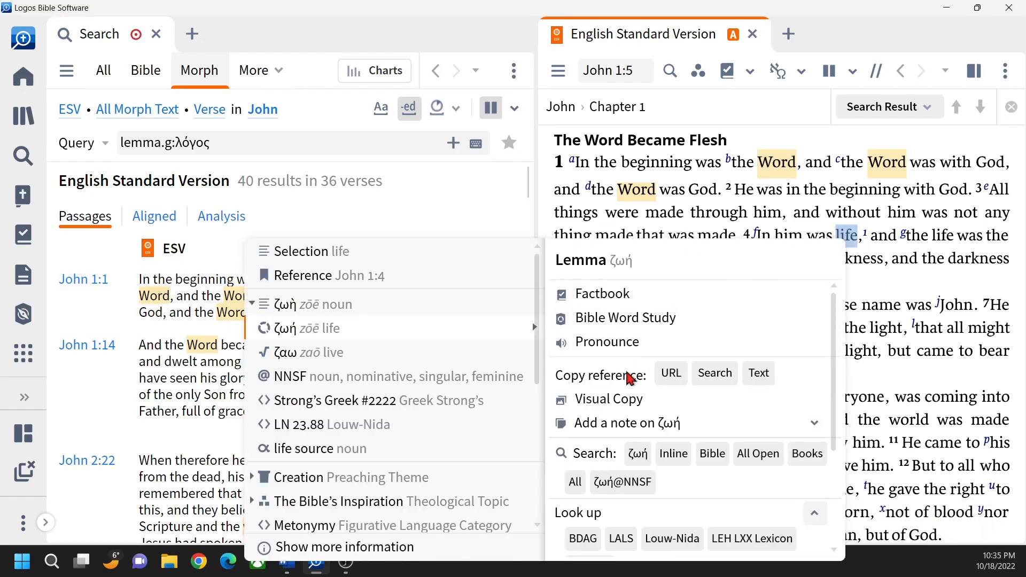
click(637, 453)
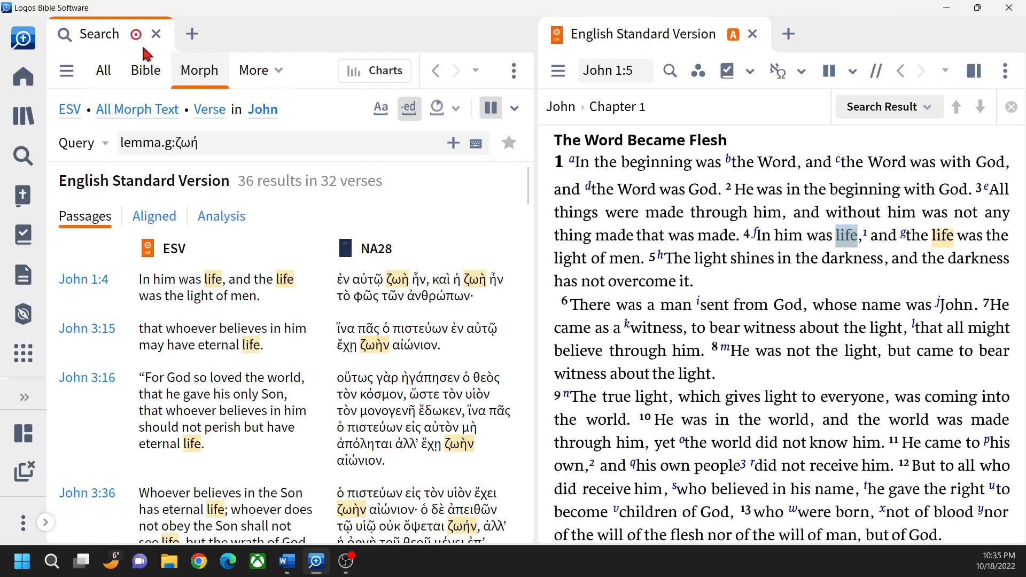
right_click(118, 39)
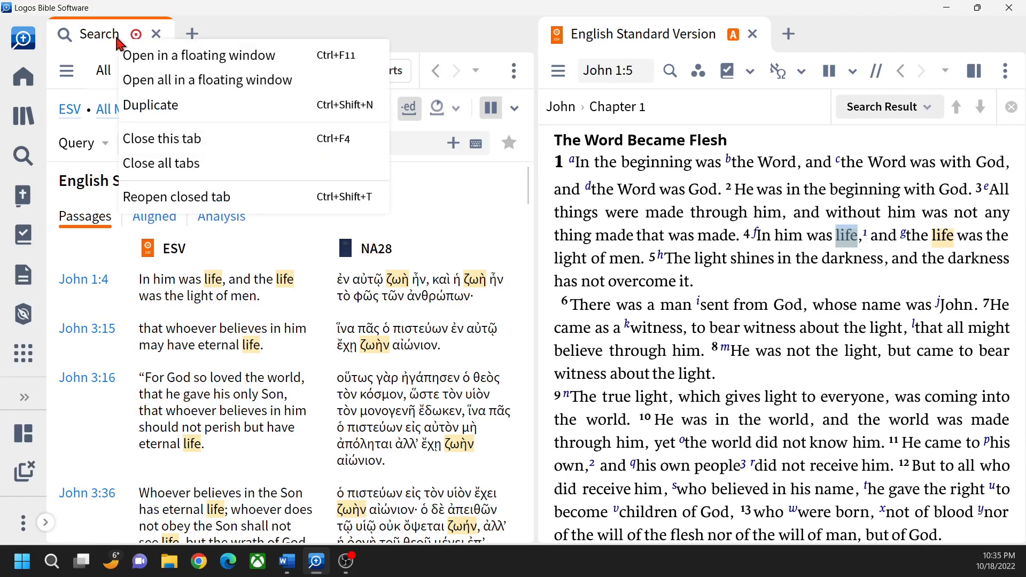
click(144, 105)
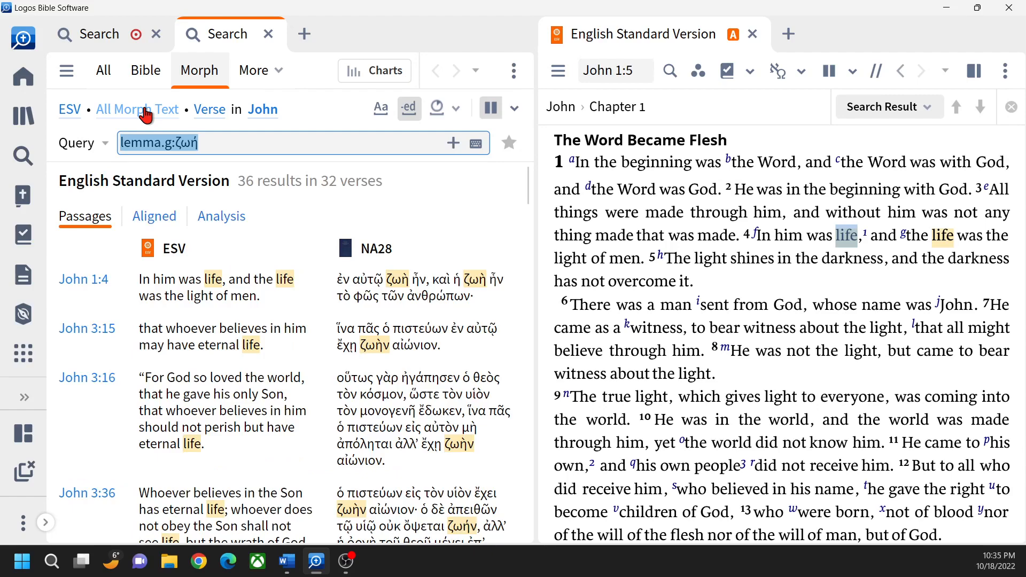
- Search for the lemma φῶς from "light" in John 1:5, duplicate that search, and return to the receiving panel
right_click(710, 258)
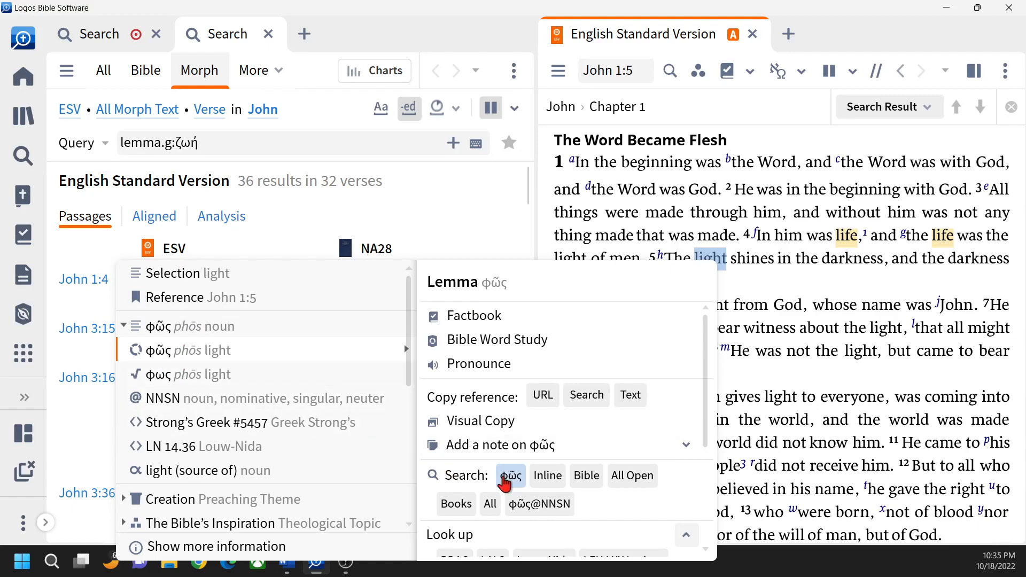
click(510, 476)
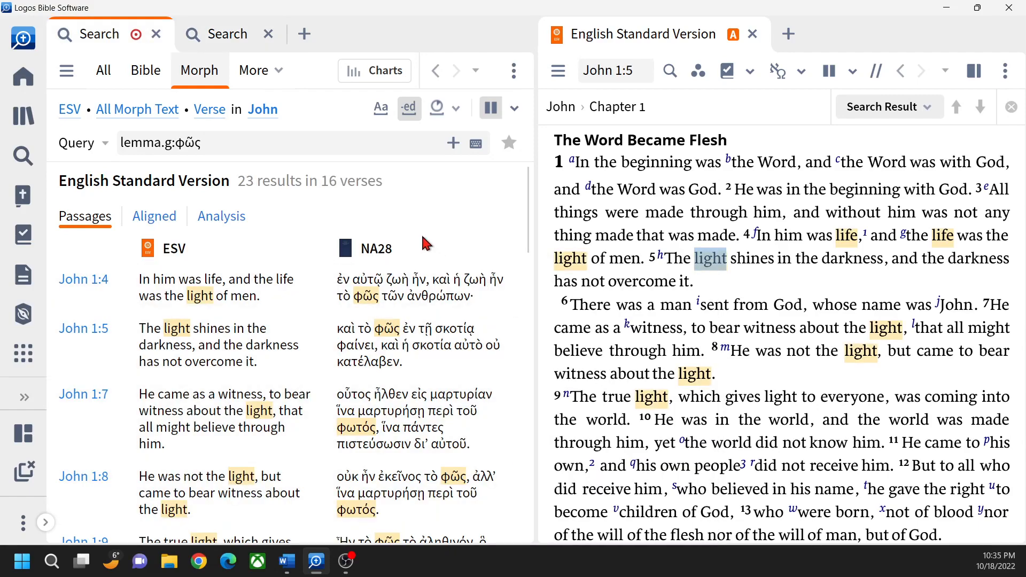
right_click(118, 43)
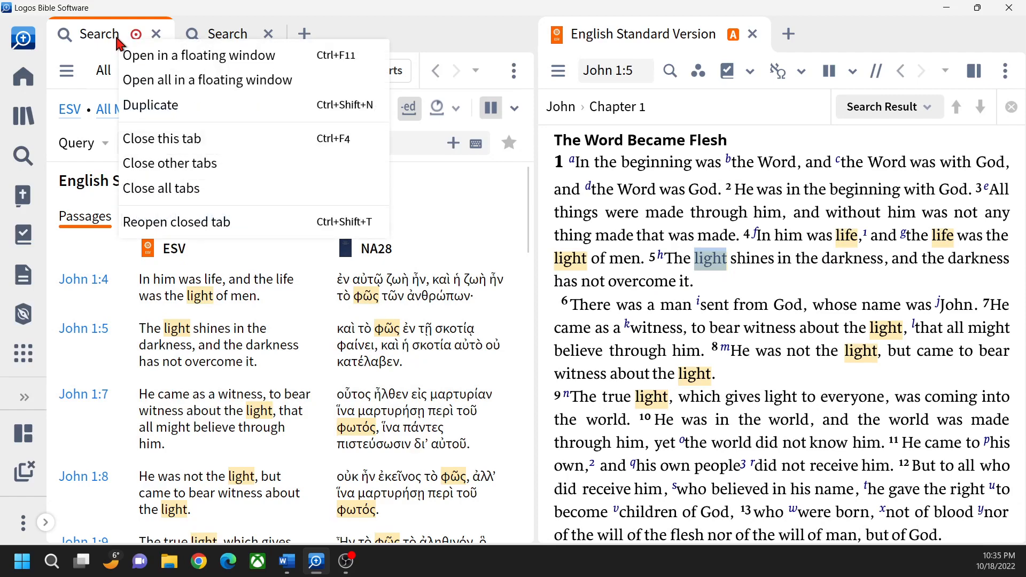
click(143, 103)
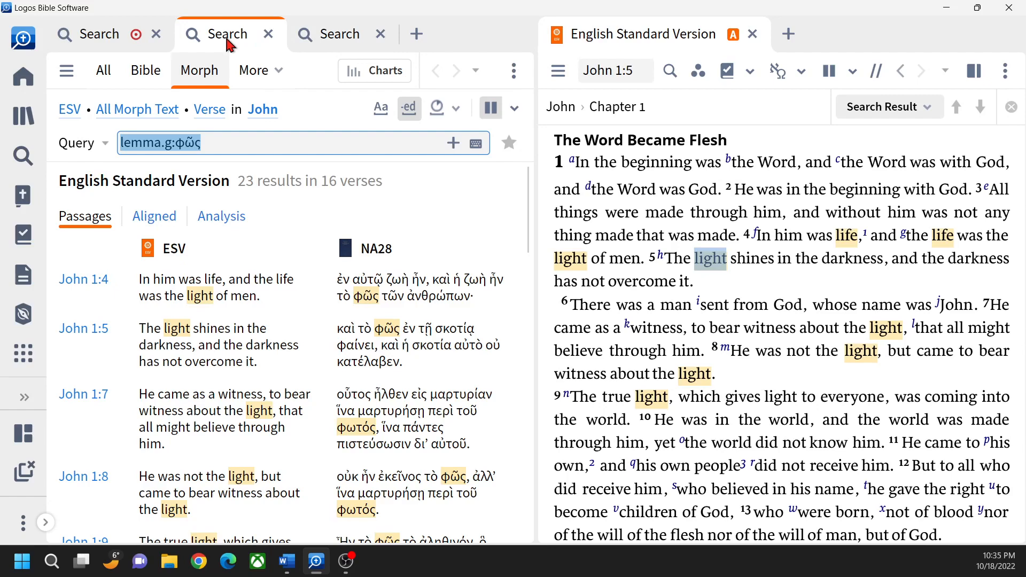
click(99, 42)
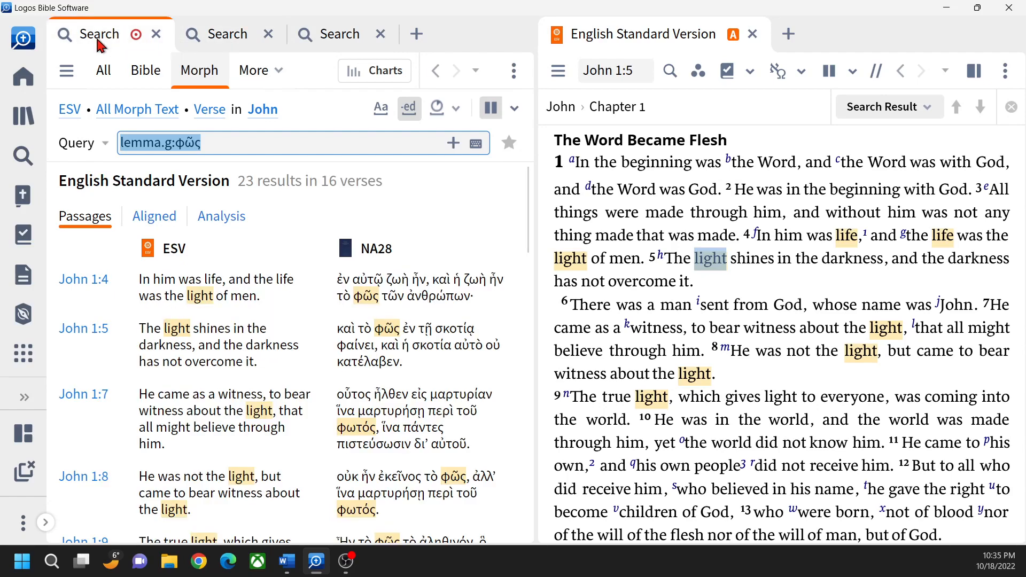
click(219, 36)
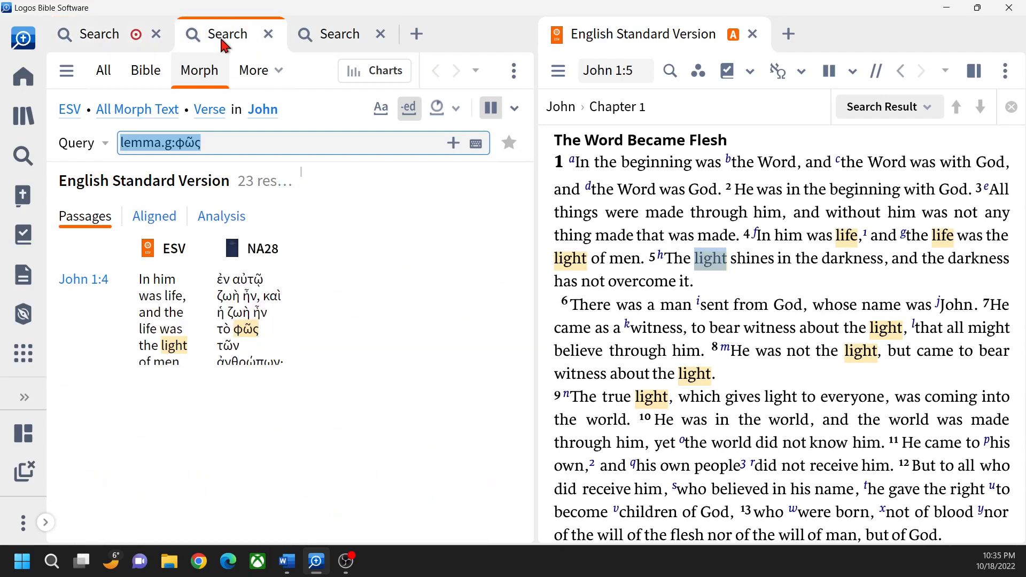
click(116, 36)
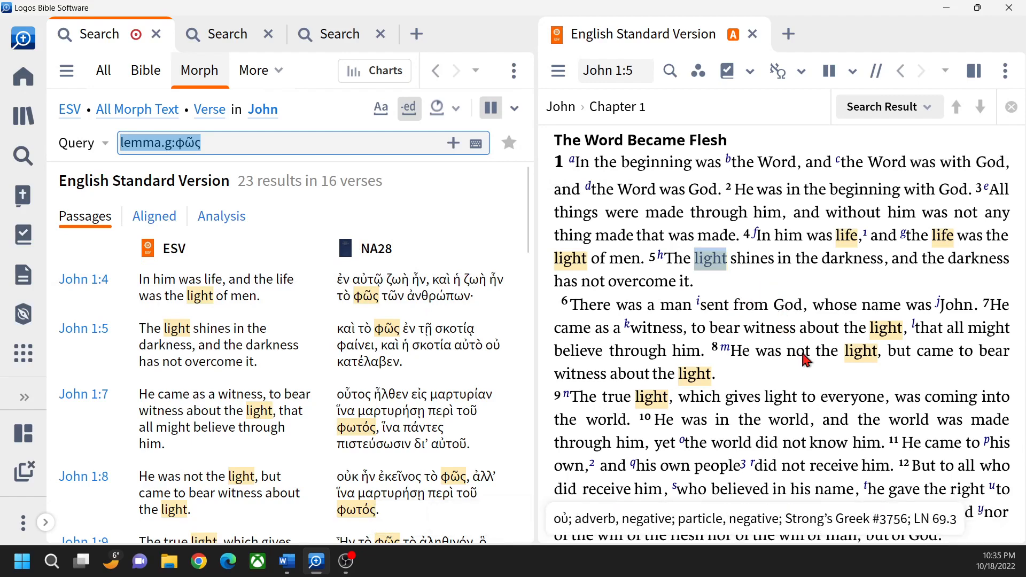
- Search for the lemma πιστεύω from "believed" in John 1:12 in the receiving panel
right_click(751, 489)
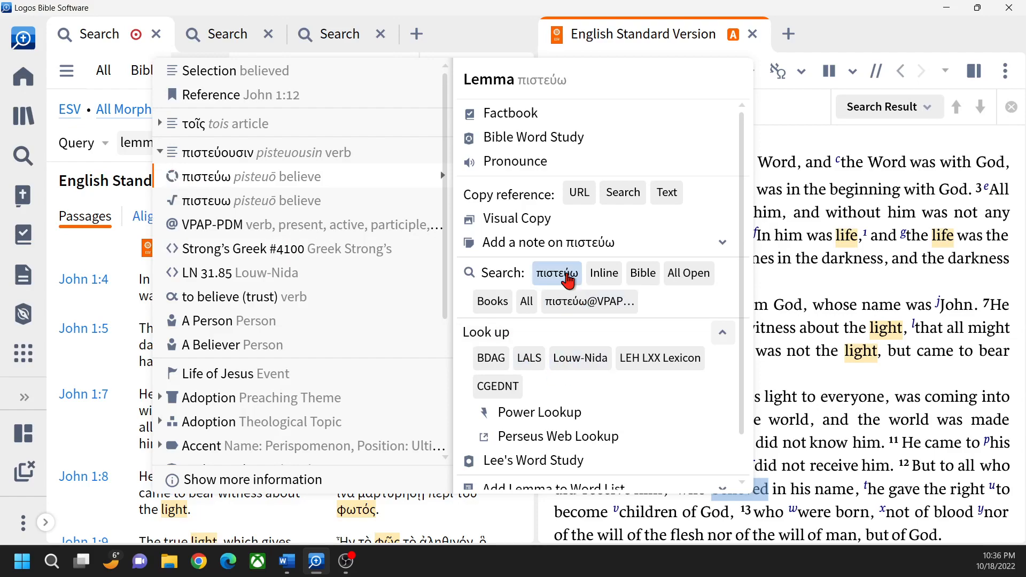
click(567, 279)
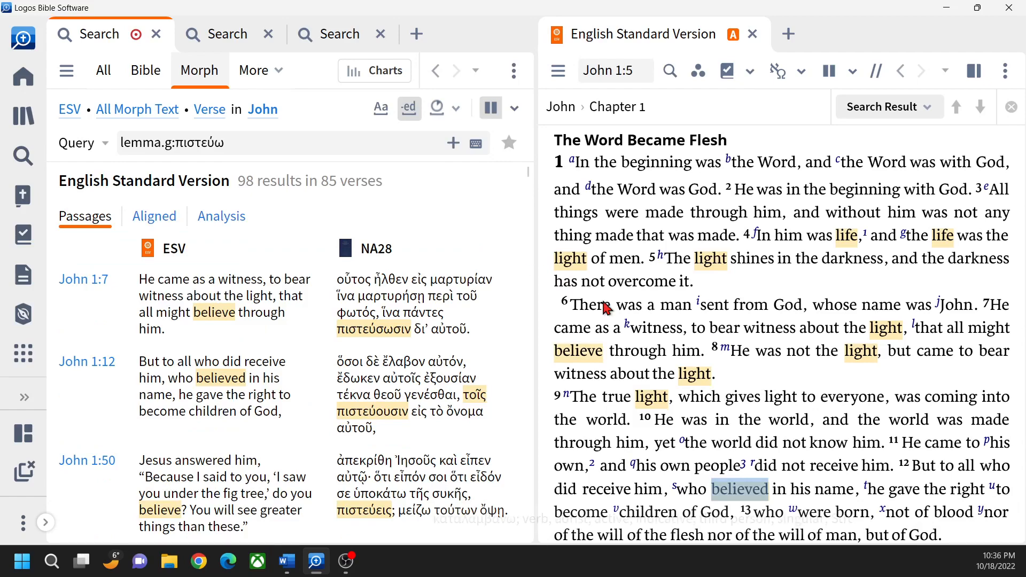
click(755, 379)
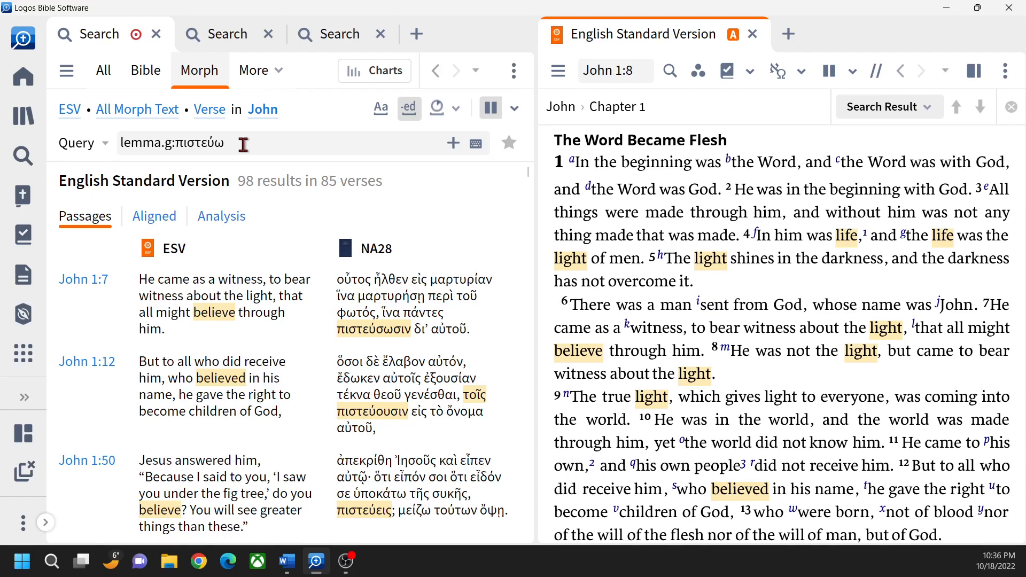
mouse_move(832, 428)
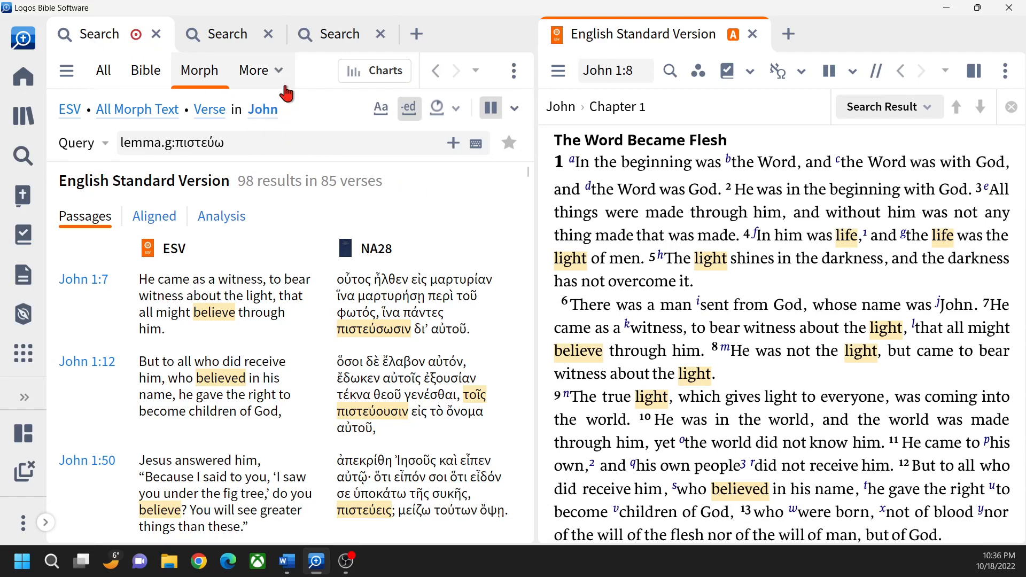
- Extend the πιστεύω query with "OR lemma.g:ζωή OR", taking the lemma term from the duplicated ζωή search
click(337, 43)
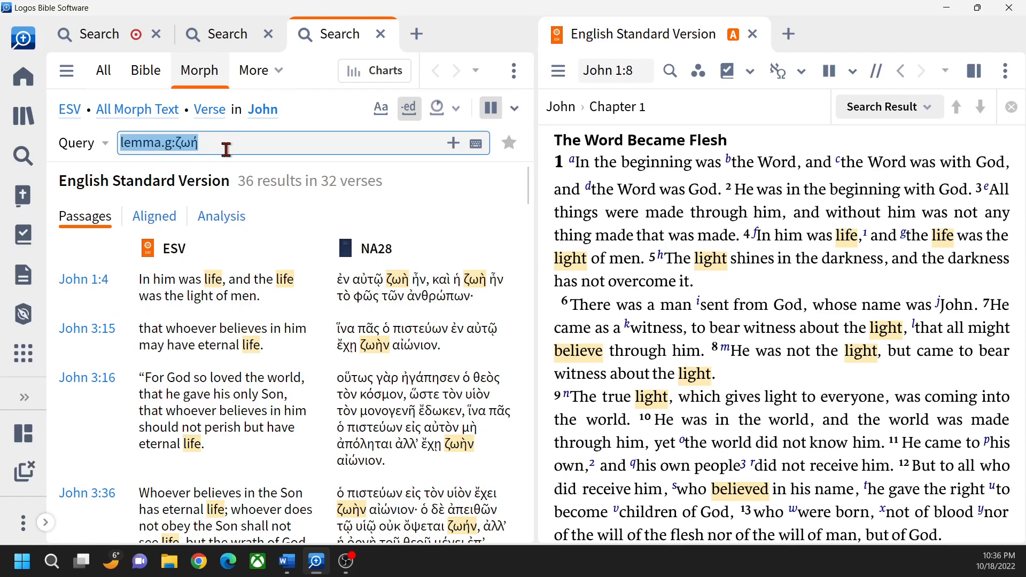
click(101, 38)
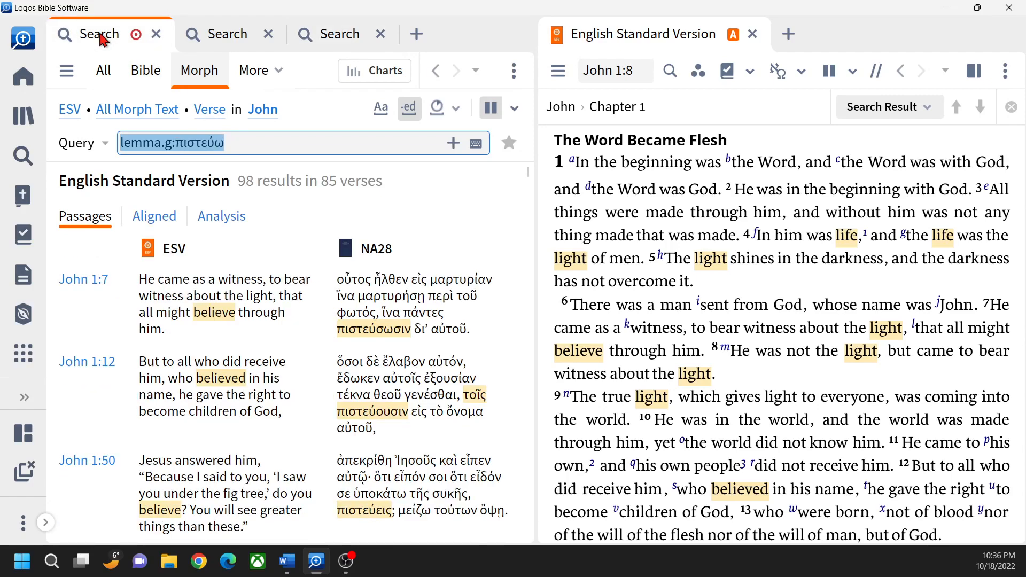
click(244, 144)
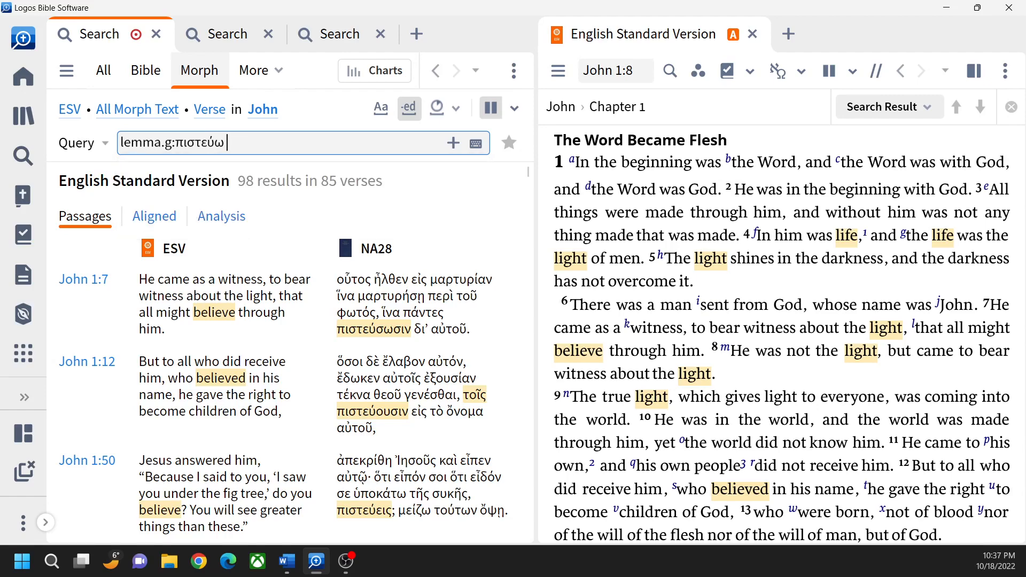
text(OR lemma.g:ζωή)
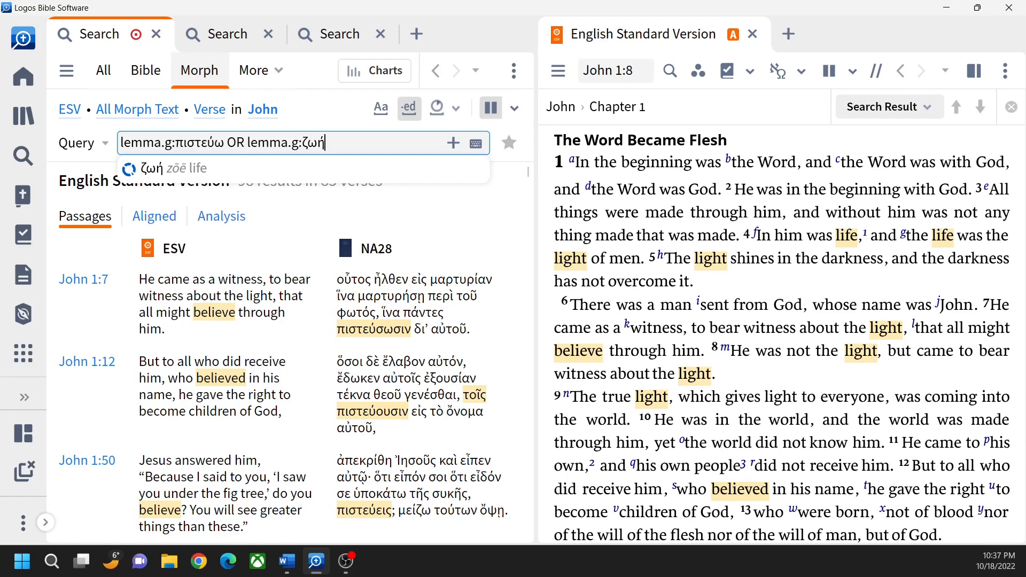
text( OR)
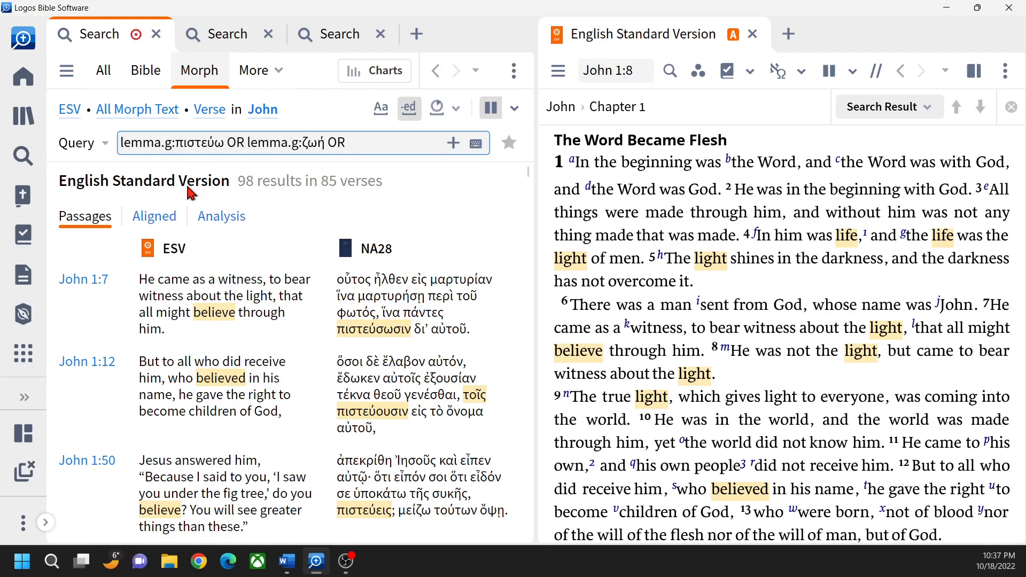
- Complete the OR query with lemma.g:φῶς, the term from the duplicated φῶς search, and run the combined search
click(342, 43)
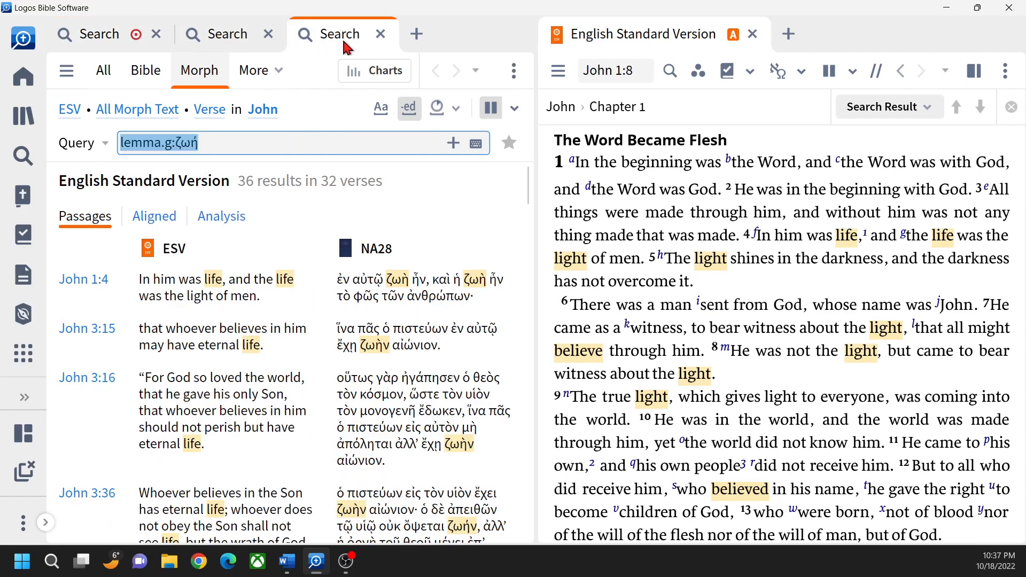
click(100, 36)
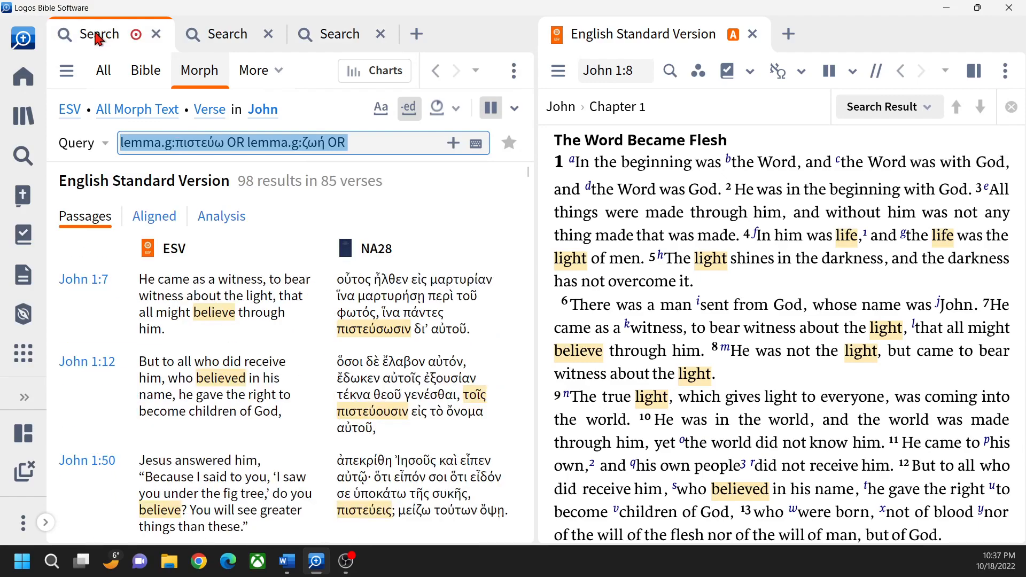
click(221, 41)
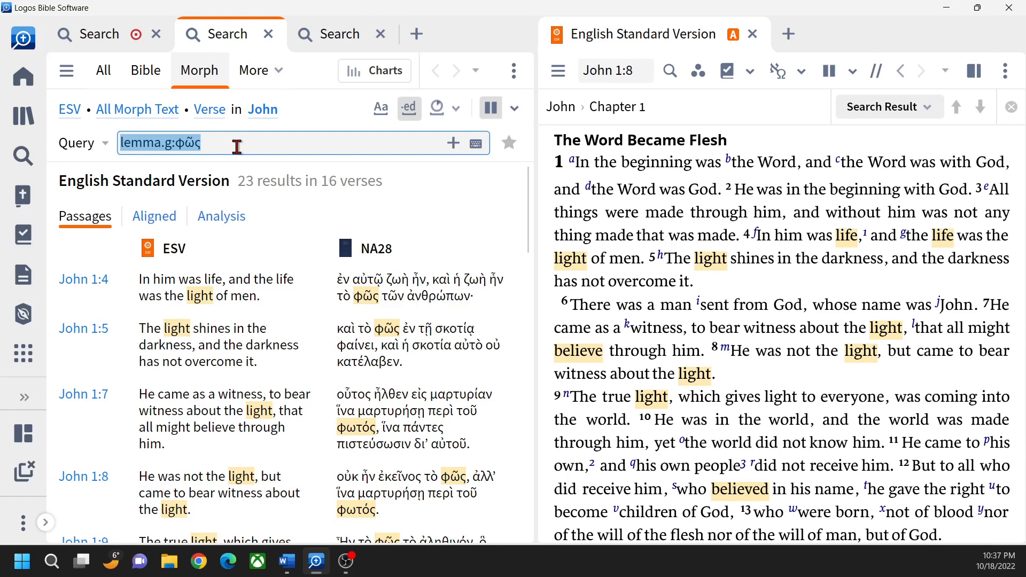
click(100, 40)
click(375, 147)
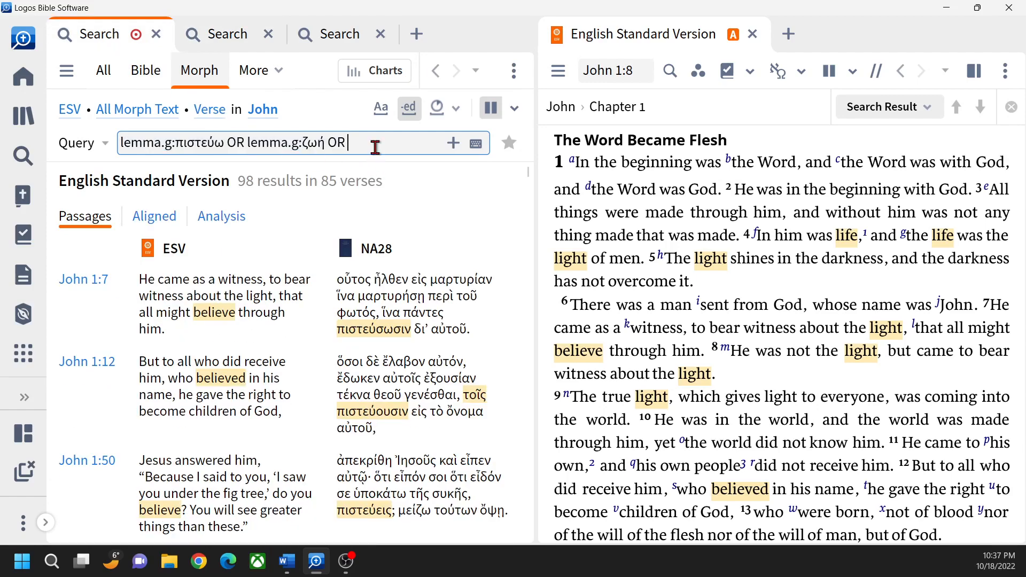
text(lemma.g:φῶς)
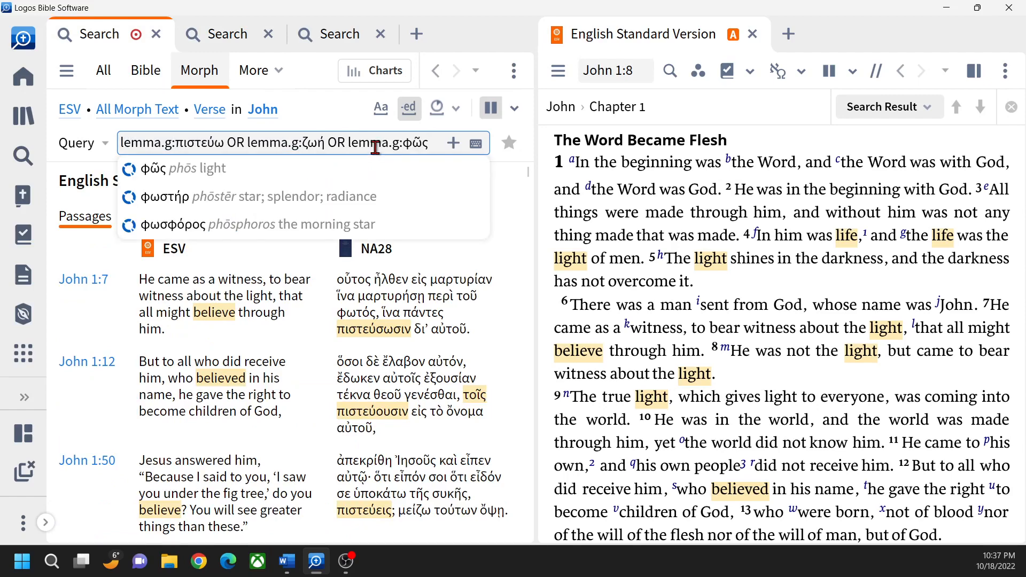
key(Return)
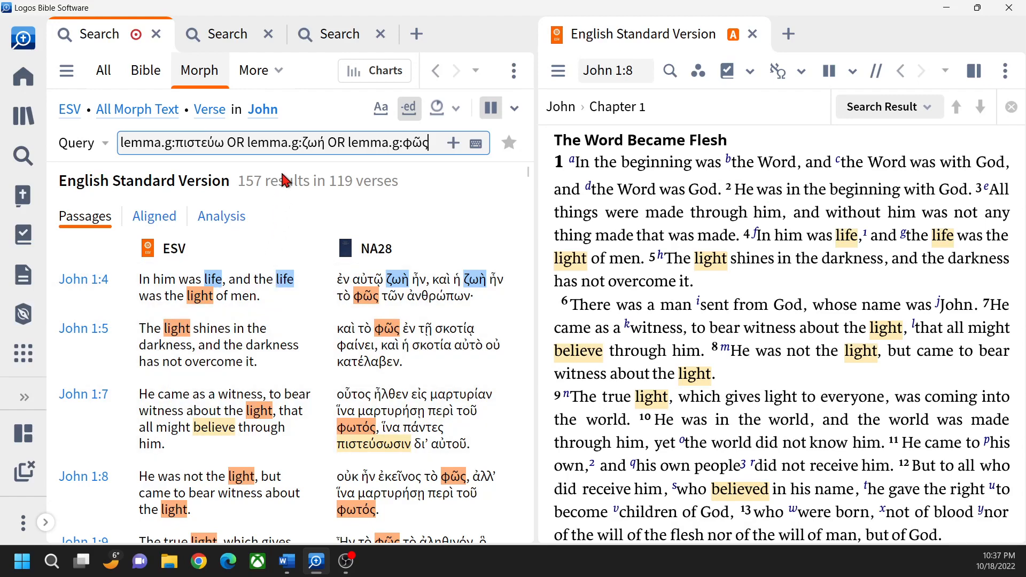
- Close the duplicated ζωή and φῶς searches, keeping only the combined search
click(382, 35)
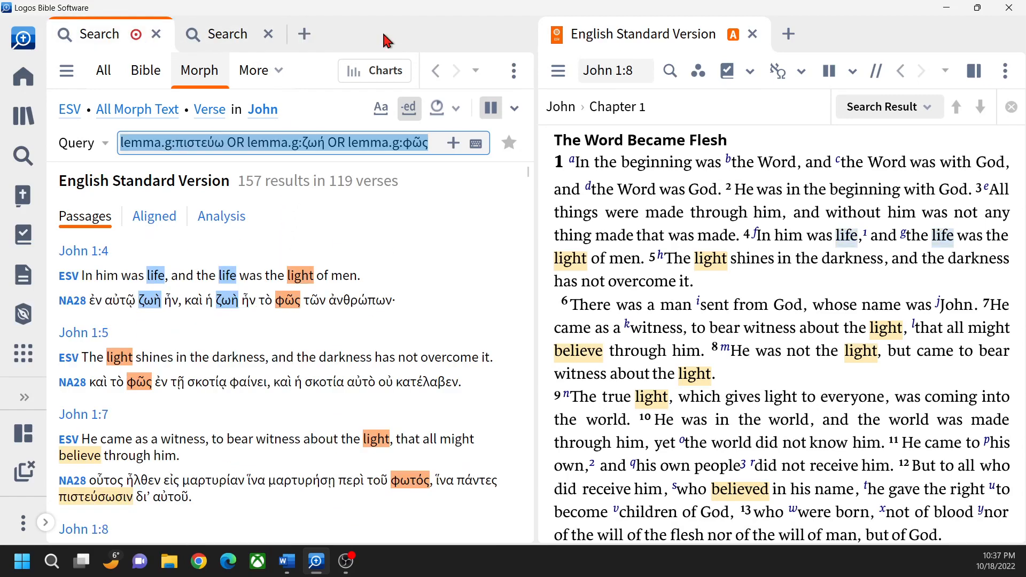
click(269, 36)
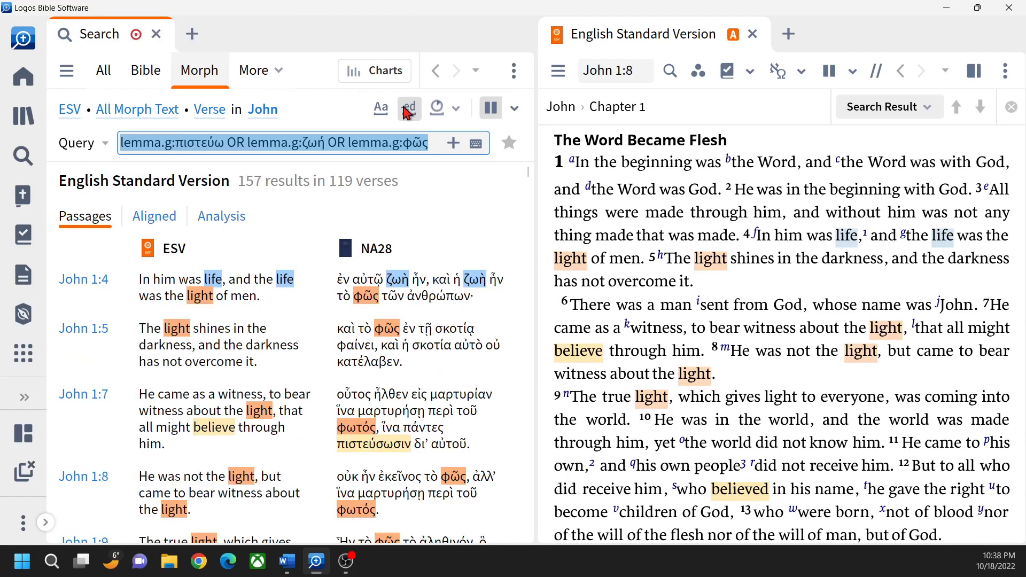
- Move through the ESV text by search result, from John 1:14 forward to the hit in John 2:22
click(801, 259)
scroll(801, 259, down, 10)
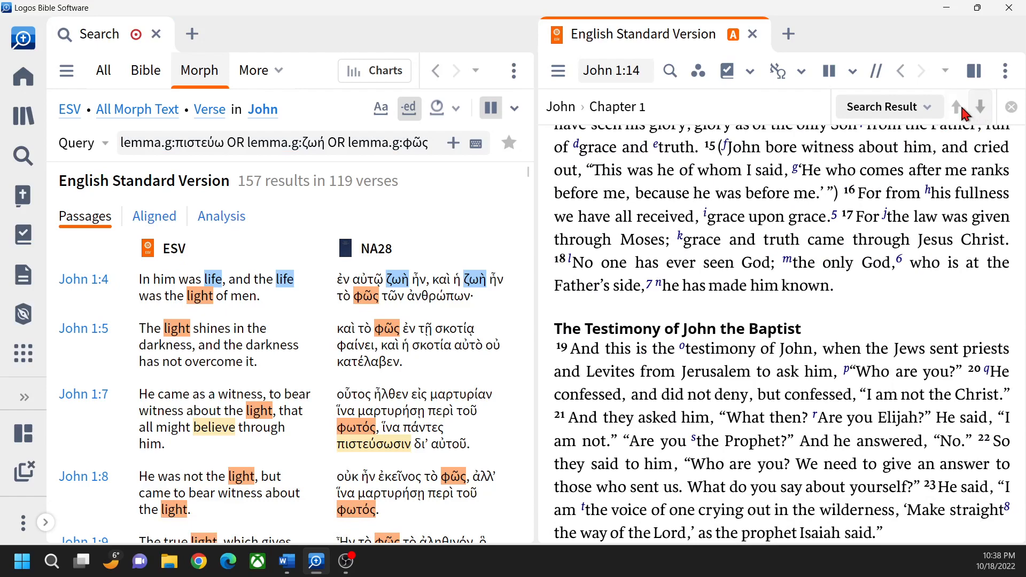
click(929, 108)
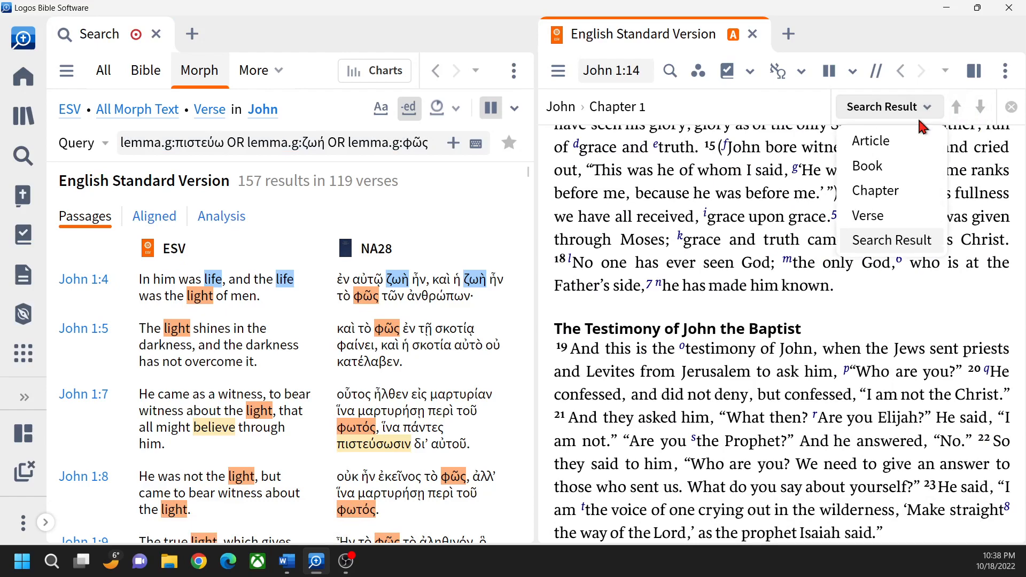
click(930, 110)
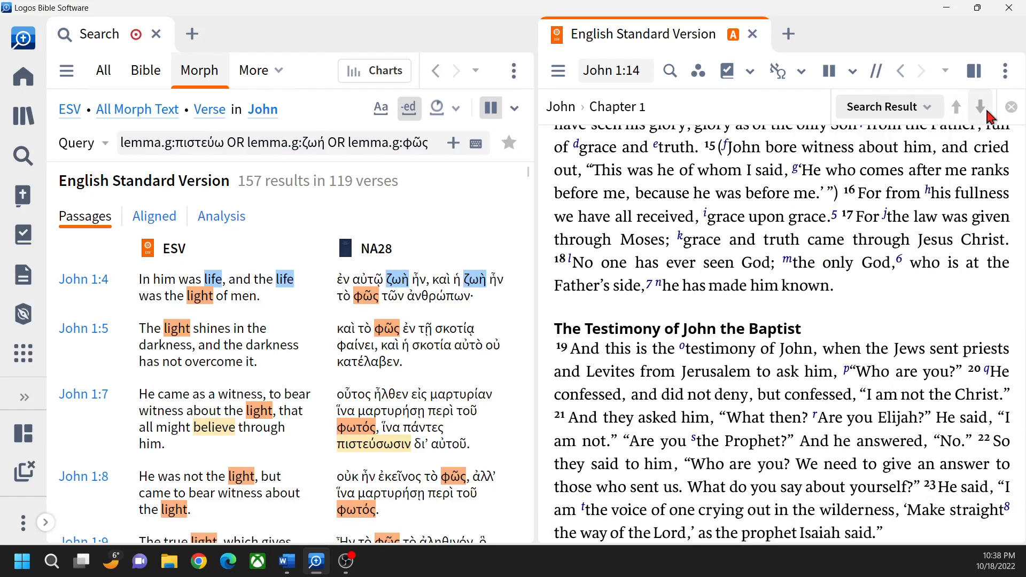
click(987, 114)
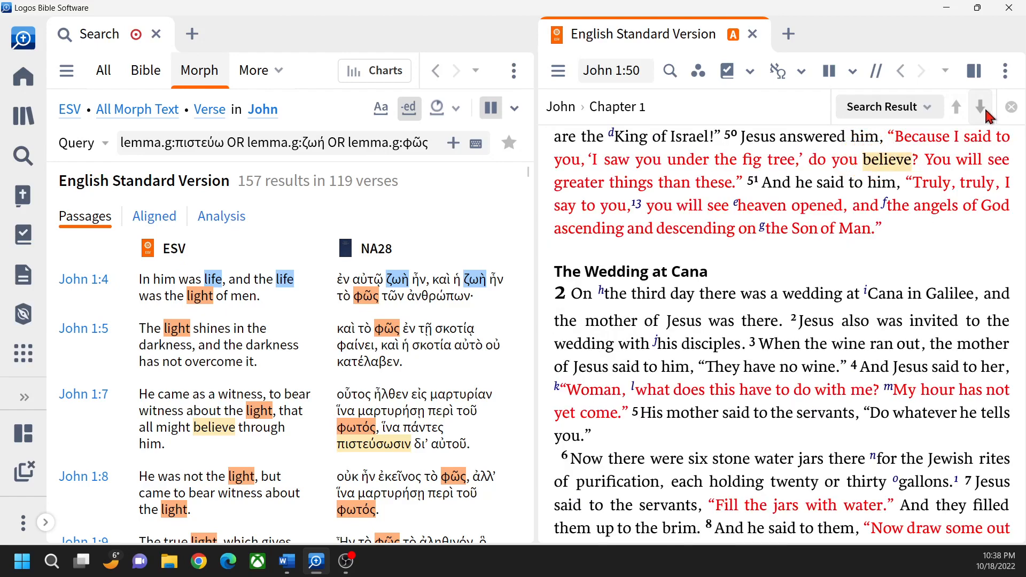
click(986, 113)
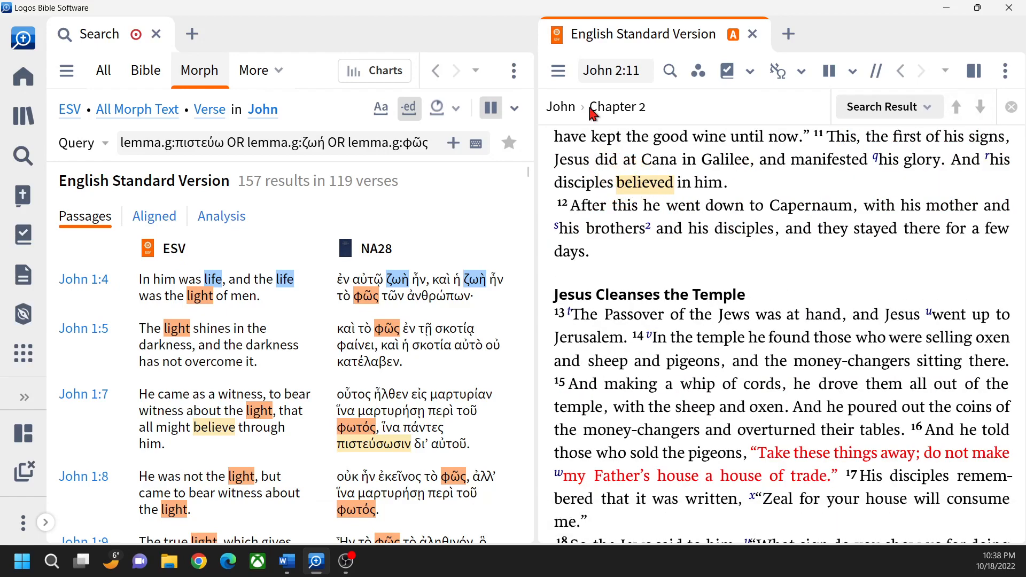
click(980, 107)
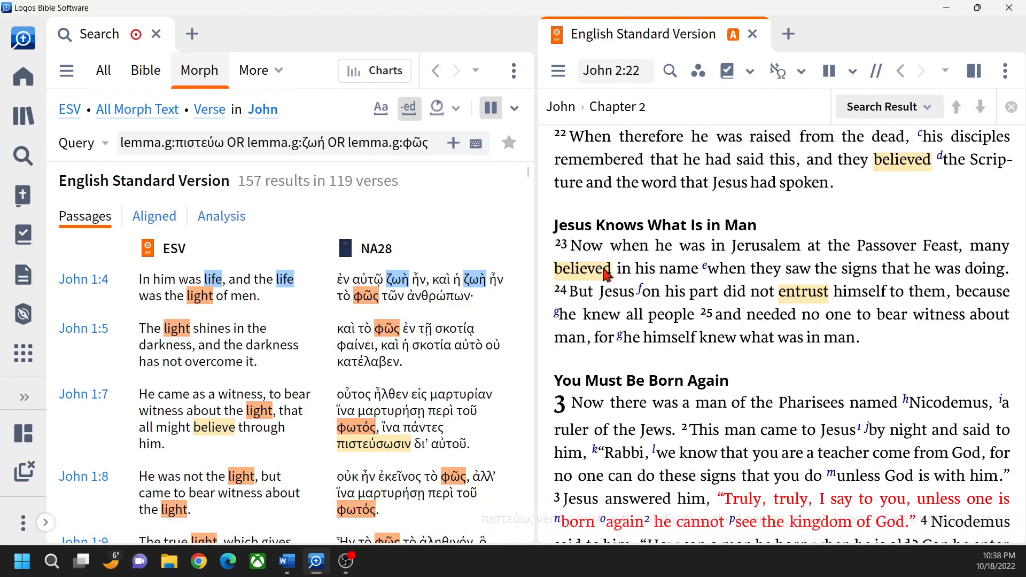
- Examine the highlighted "believed" and "entrust" in John 2:23–24, and continue through the search results to the highlighted words in John 3:12–21
mouse_move(803, 300)
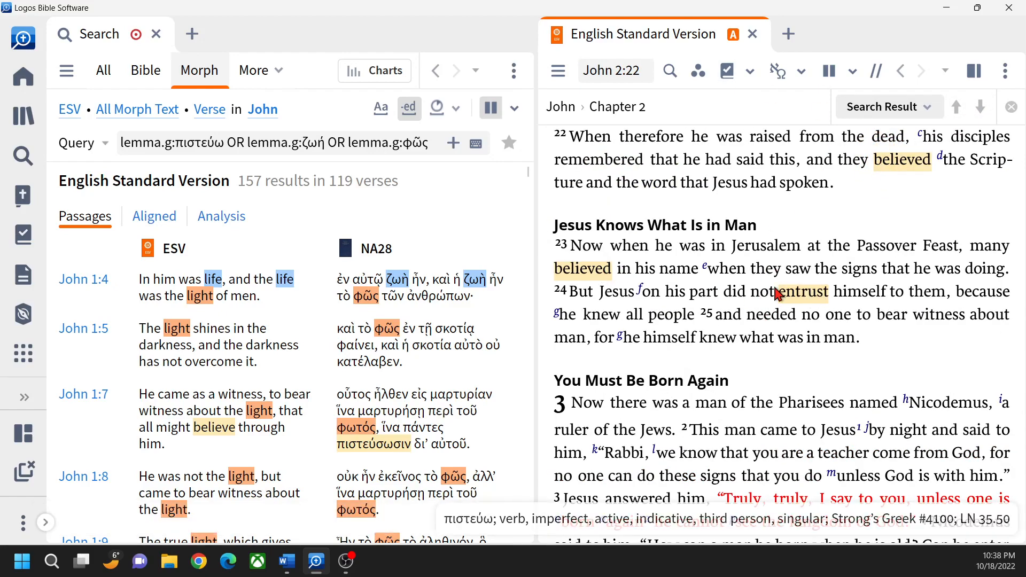
scroll(932, 197, down, 5)
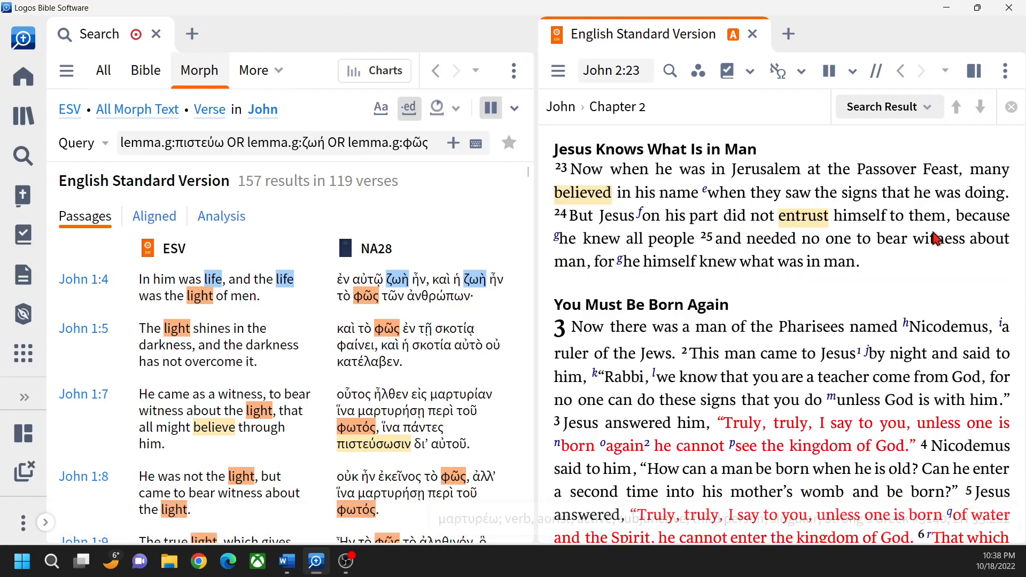
click(982, 107)
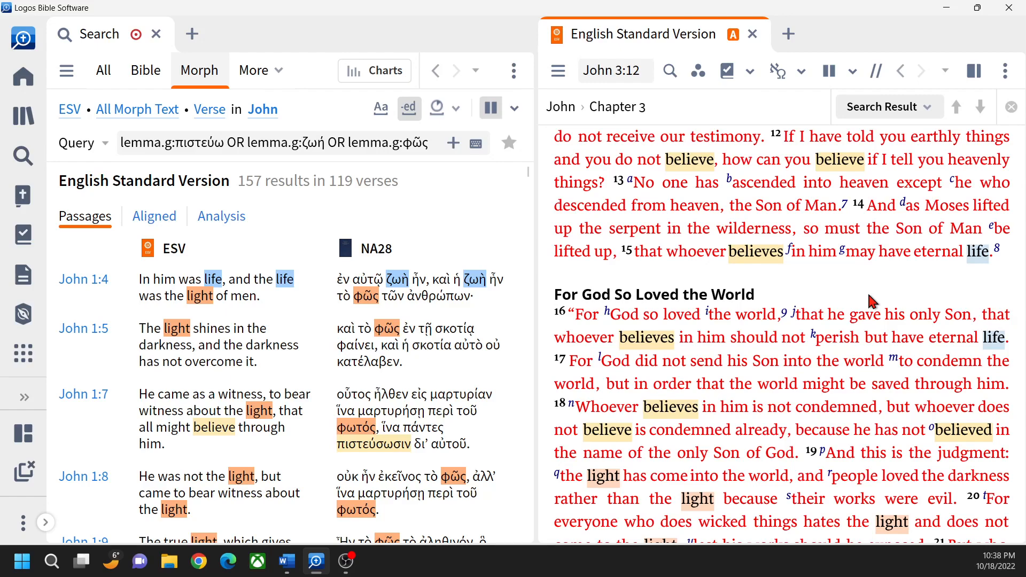
scroll(868, 296, down, 3)
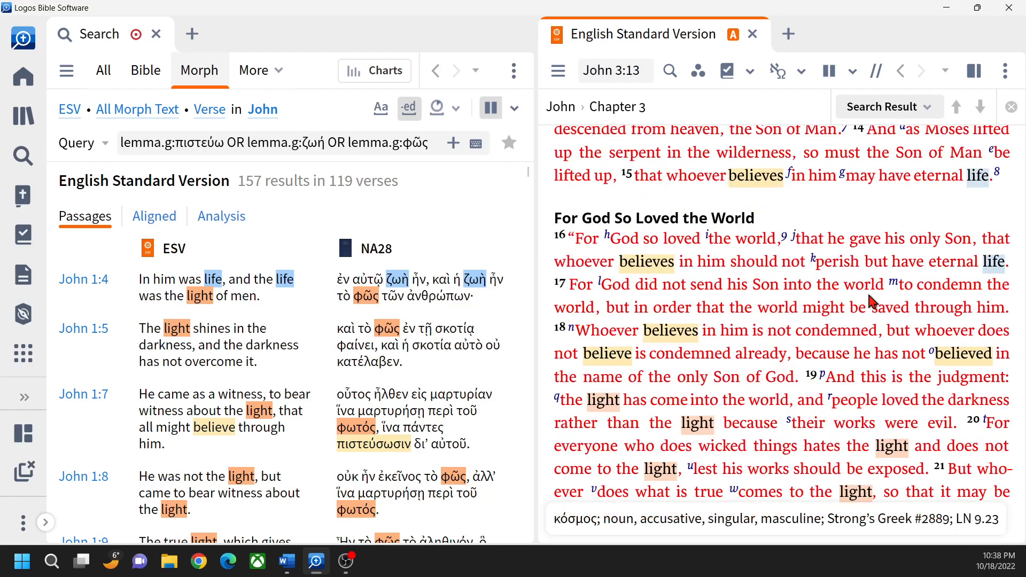